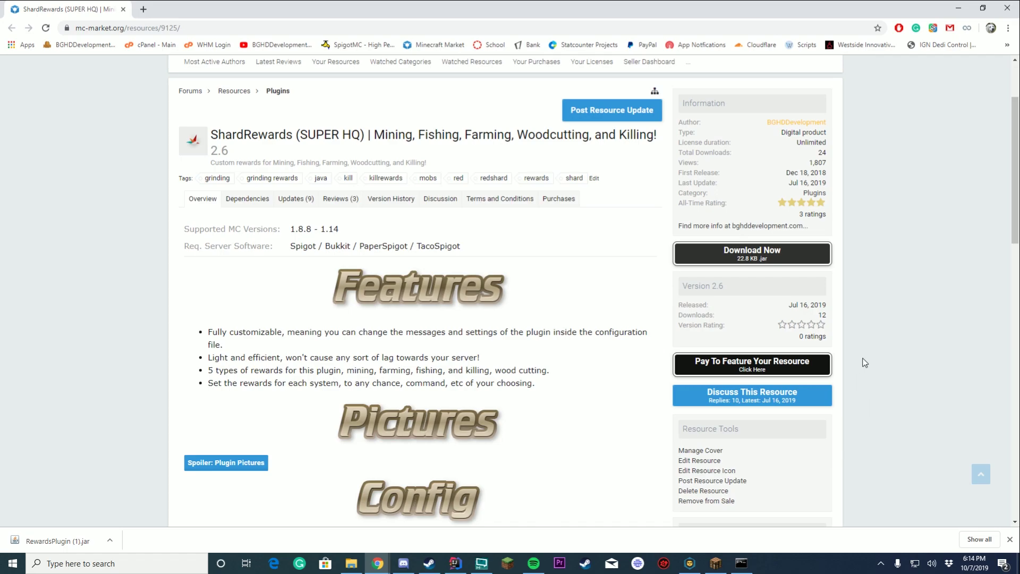
Expand the Plugin Pictures and Example Config spoilers on the MC-Market resource page.
scroll(872, 361, down, 3)
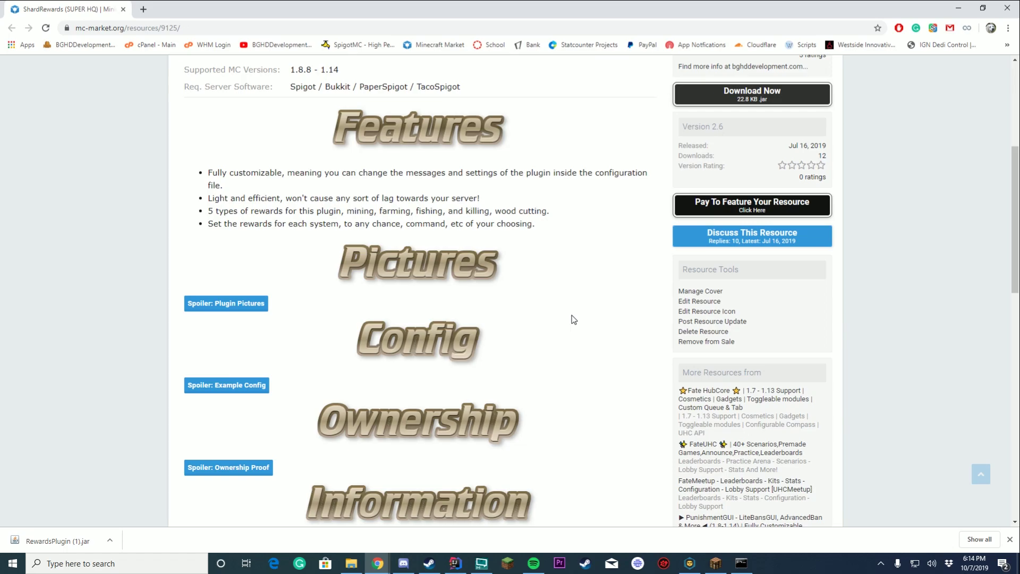
click(247, 304)
scroll(213, 287, down, 2)
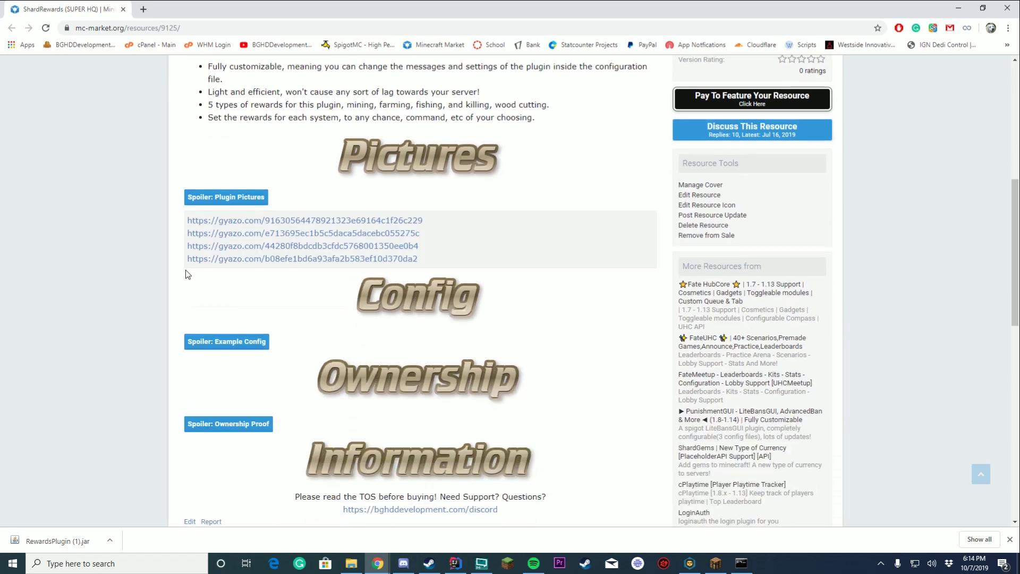
click(248, 344)
scroll(479, 349, down, 4)
scroll(575, 369, down, 5)
scroll(576, 367, up, 9)
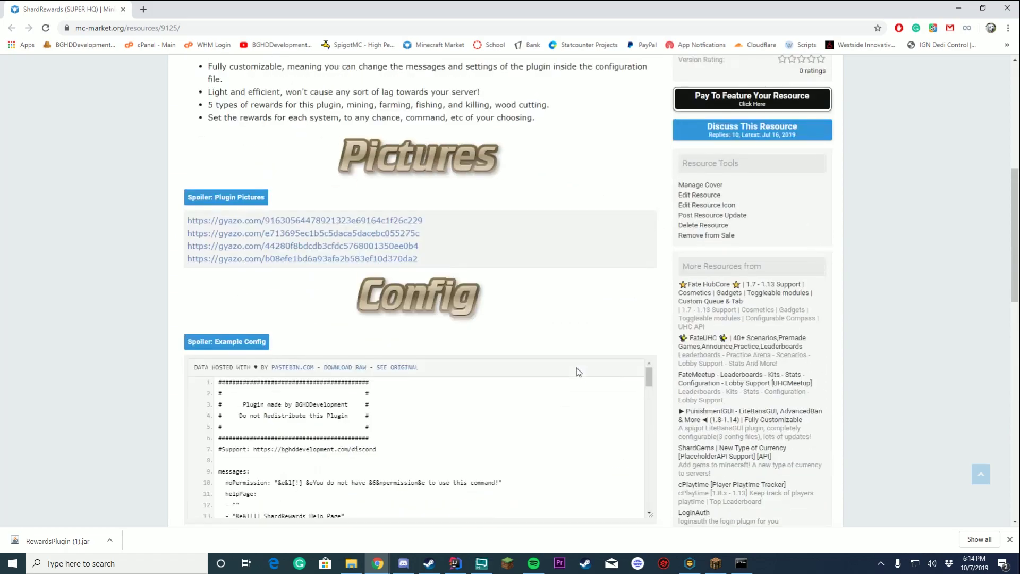
scroll(576, 368, up, 7)
scroll(576, 367, down, 4)
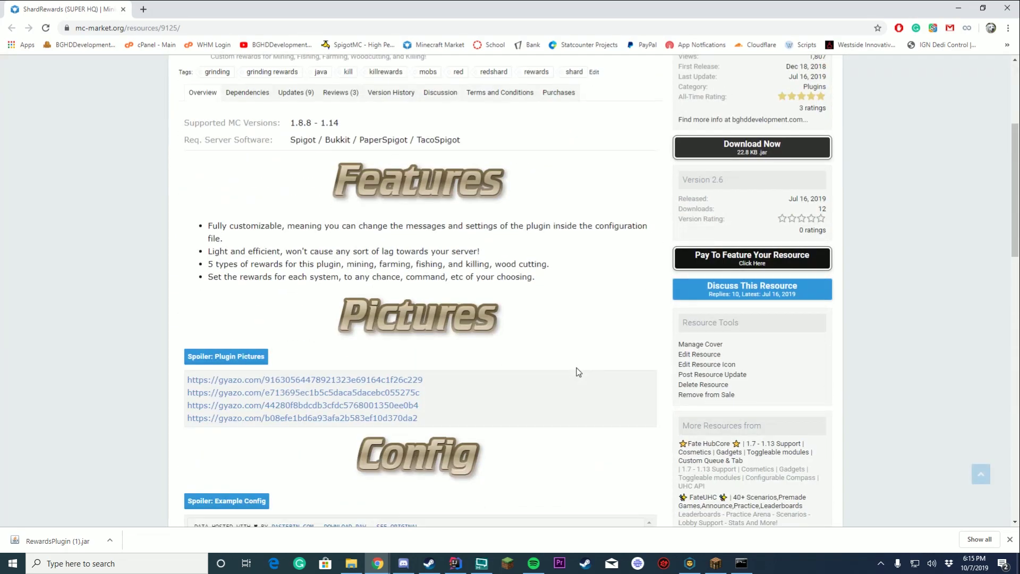
scroll(575, 368, up, 1)
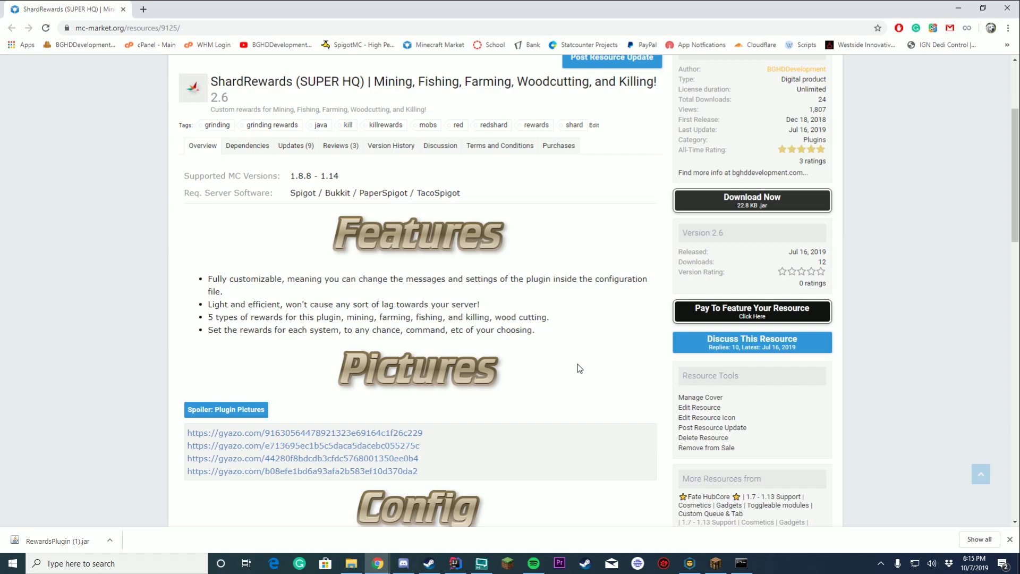
Open config.yml from the ShardRewards plugin folder.
scroll(570, 355, down, 5)
scroll(487, 372, down, 5)
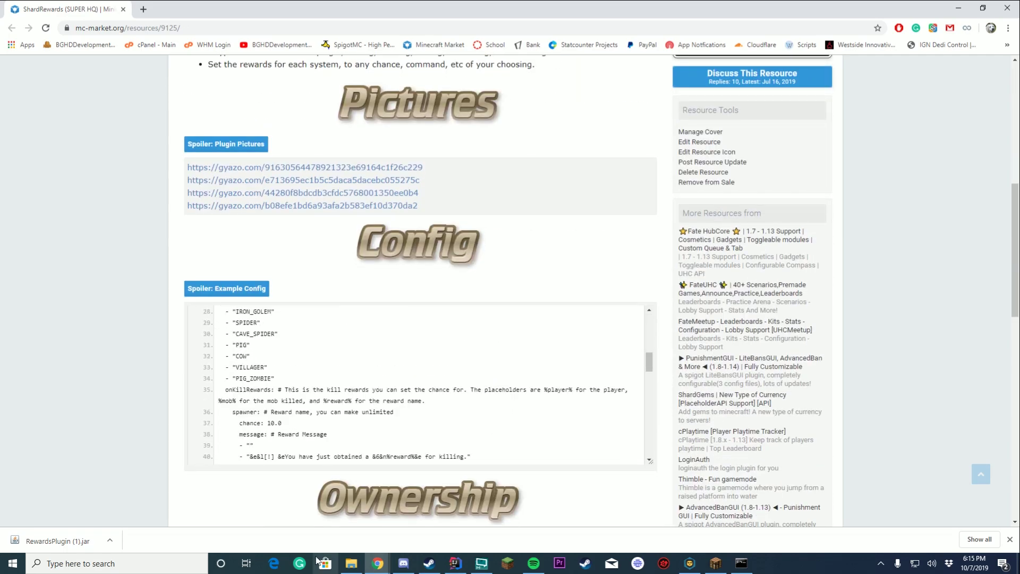
click(356, 567)
click(510, 172)
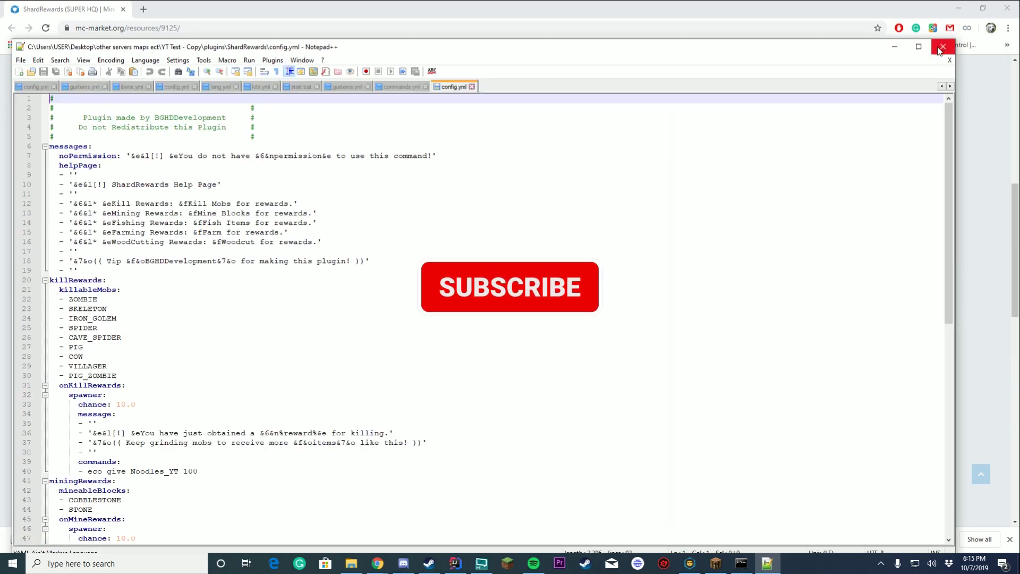
Review the killRewards section: the killableMobs list and the 10.0 spawner chance.
scroll(160, 234, down, 5)
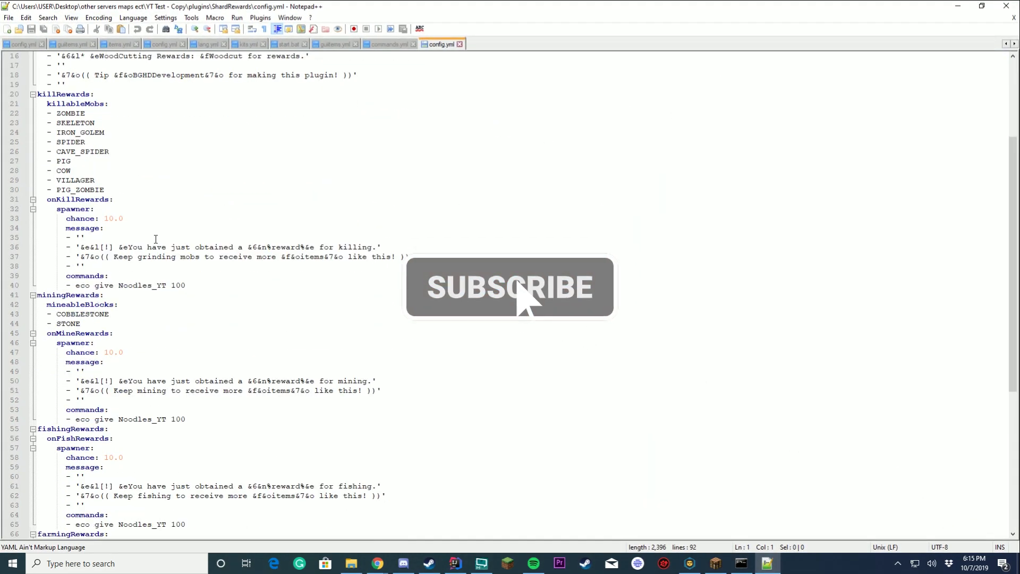
click(59, 95)
click(79, 105)
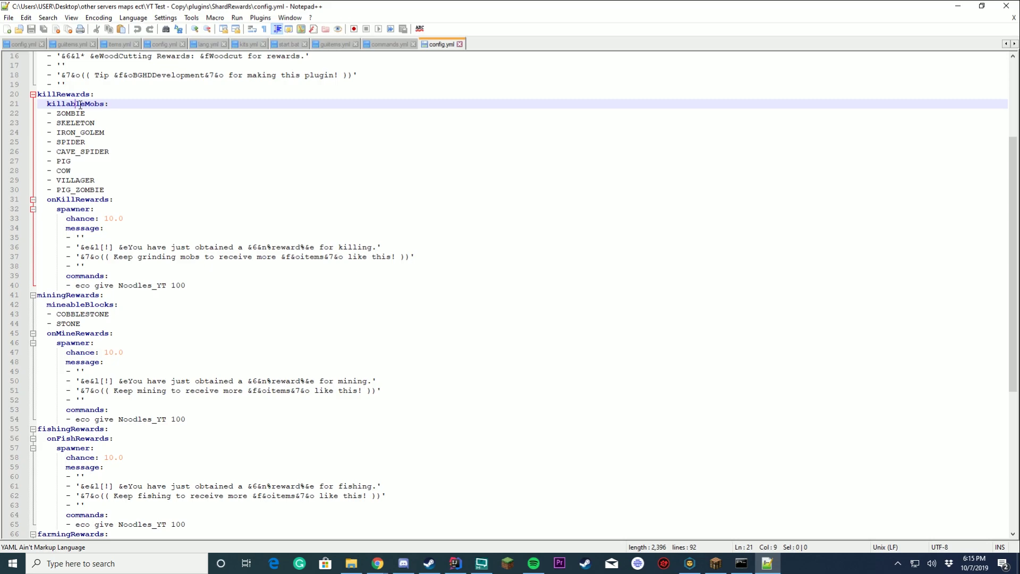
drag(125, 220, 40, 189)
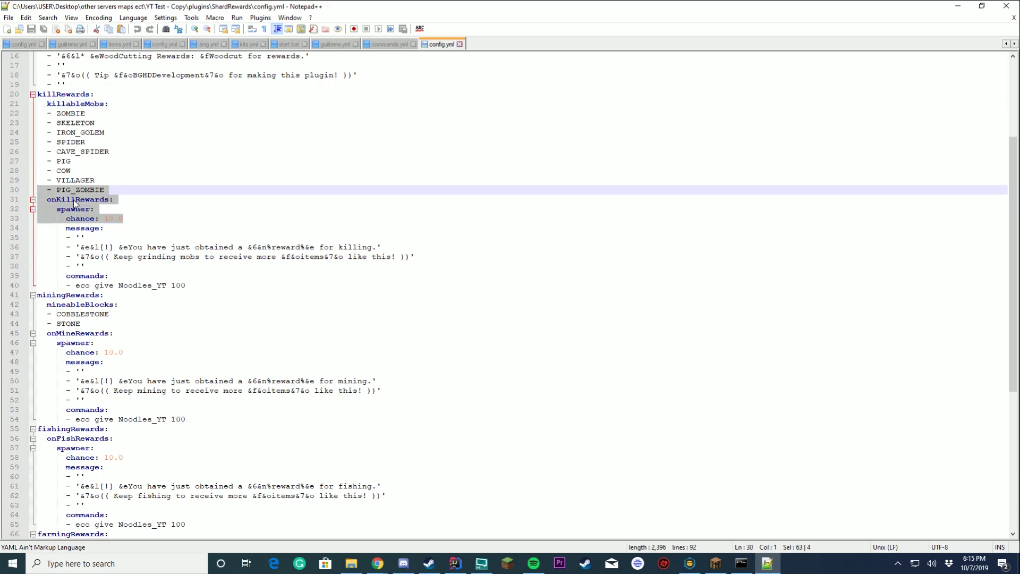
click(112, 218)
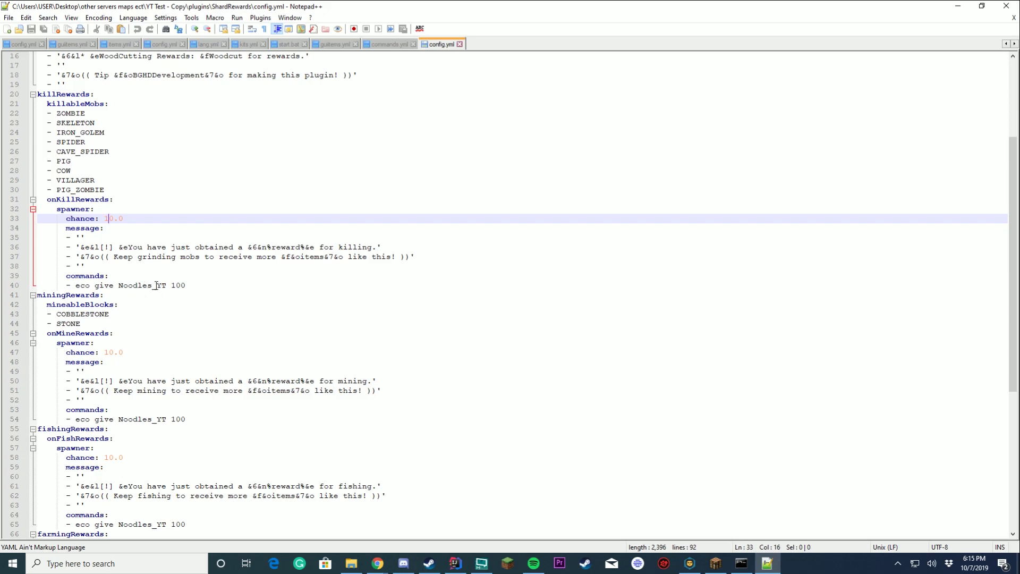
click(177, 293)
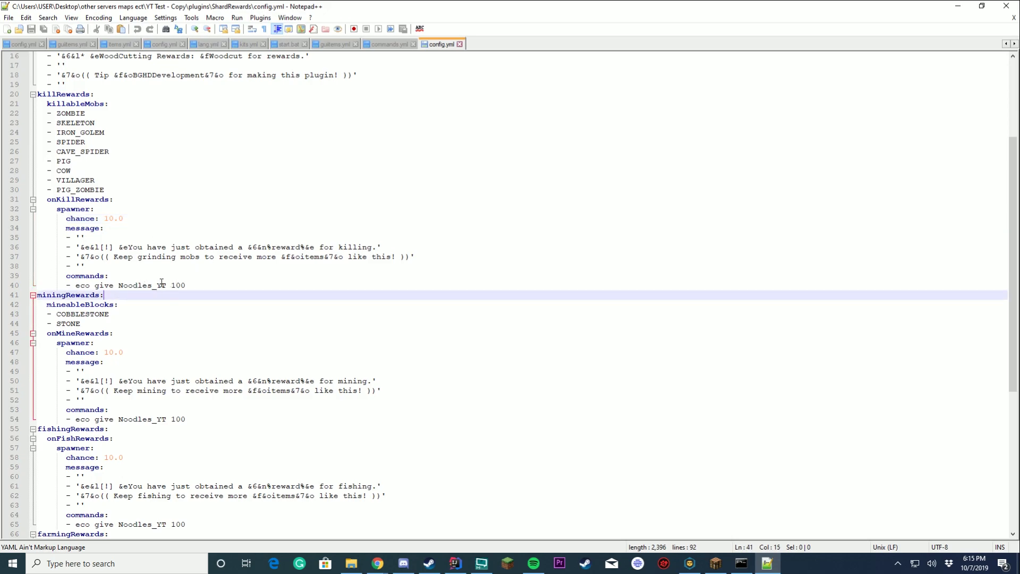
key(Up)
key(End)
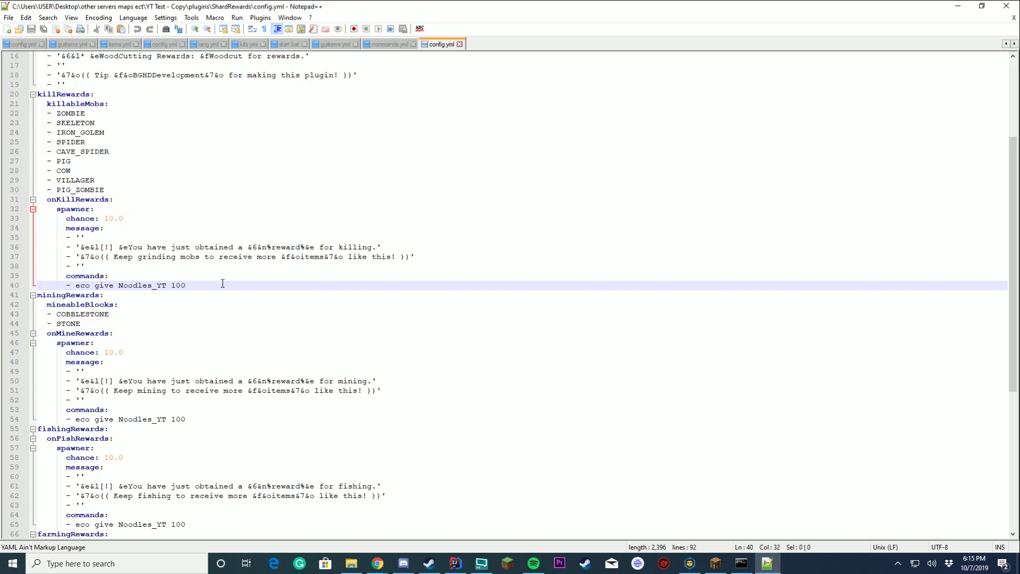
Select the onKillRewards spawner reward block for copying.
click(76, 106)
click(71, 114)
click(103, 220)
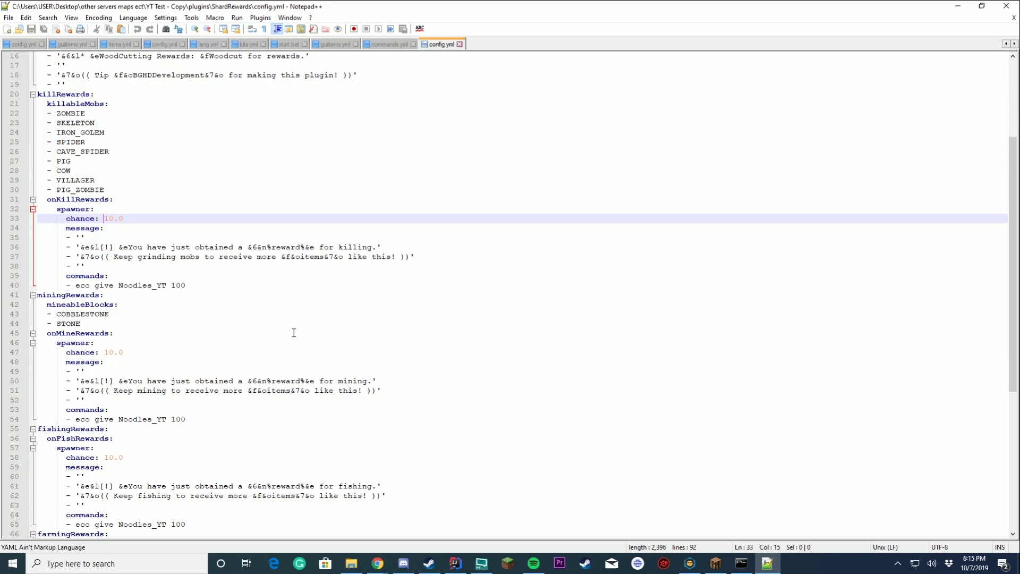
mouse_move(185, 285)
mouse_down()
mouse_move(35, 202)
mouse_move(186, 285)
mouse_move(208, 286)
mouse_up()
key(ctrl+c)
click(90, 209)
click(208, 286)
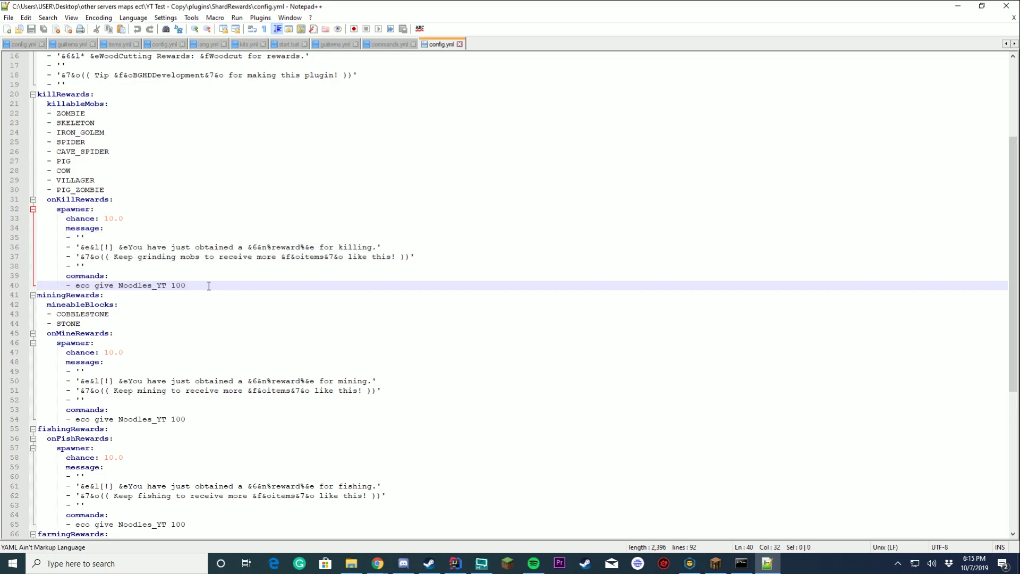
Paste a copy of the spawner reward, renamed money, with chance 100.0.
key(Return)
key(ctrl+v)
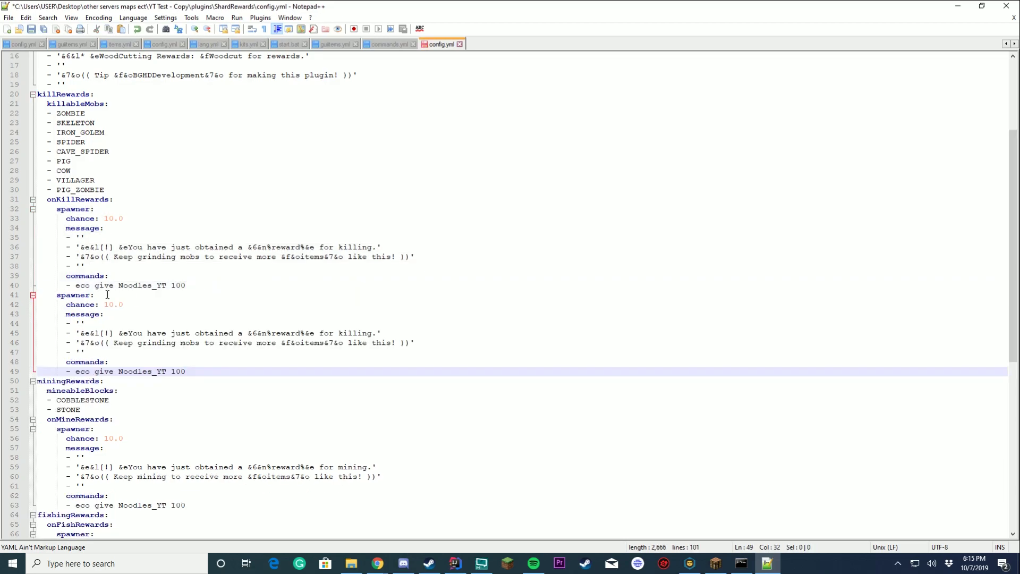
double_click(73, 295)
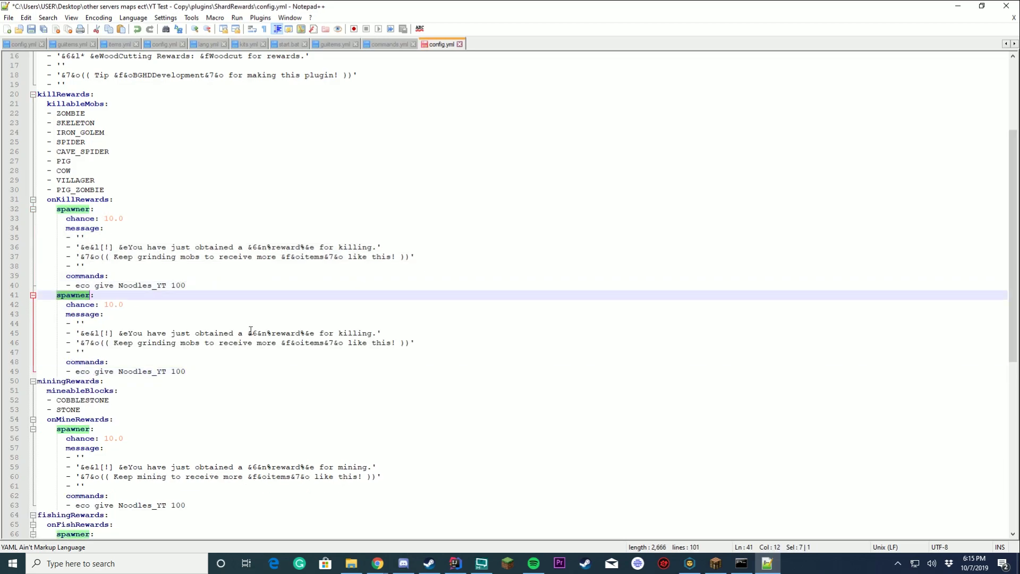
text(money:)
click(119, 304)
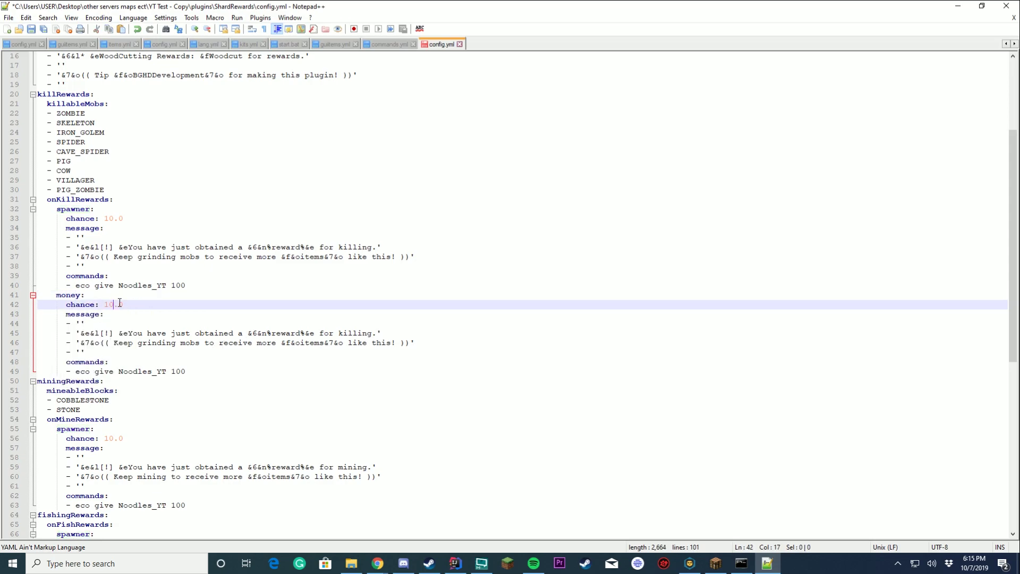
text(0)
Make the money reward's eco give amount 100000 and save config.yml.
click(292, 331)
click(196, 369)
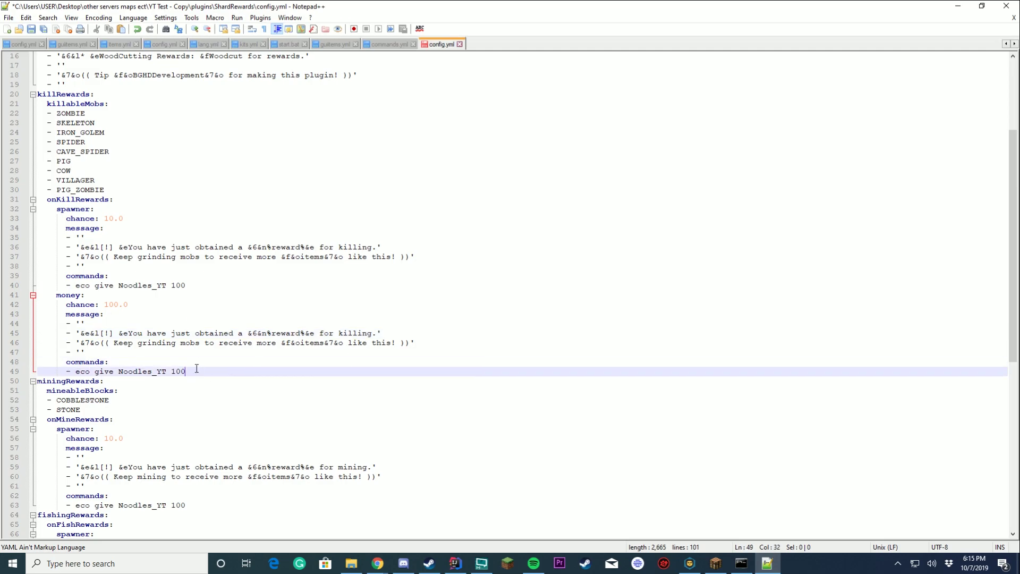
text(000)
key(ctrl+s)
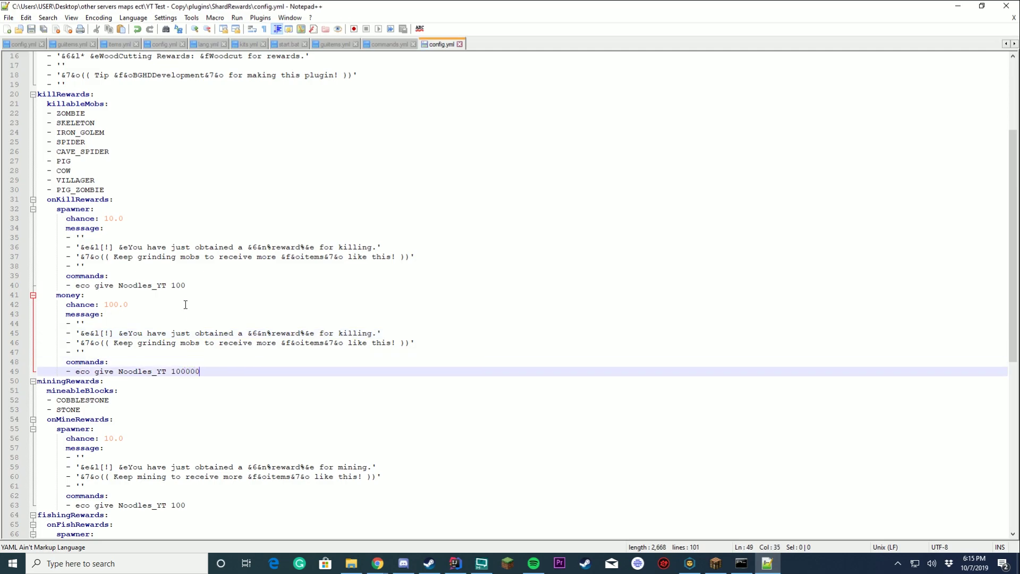
click(137, 305)
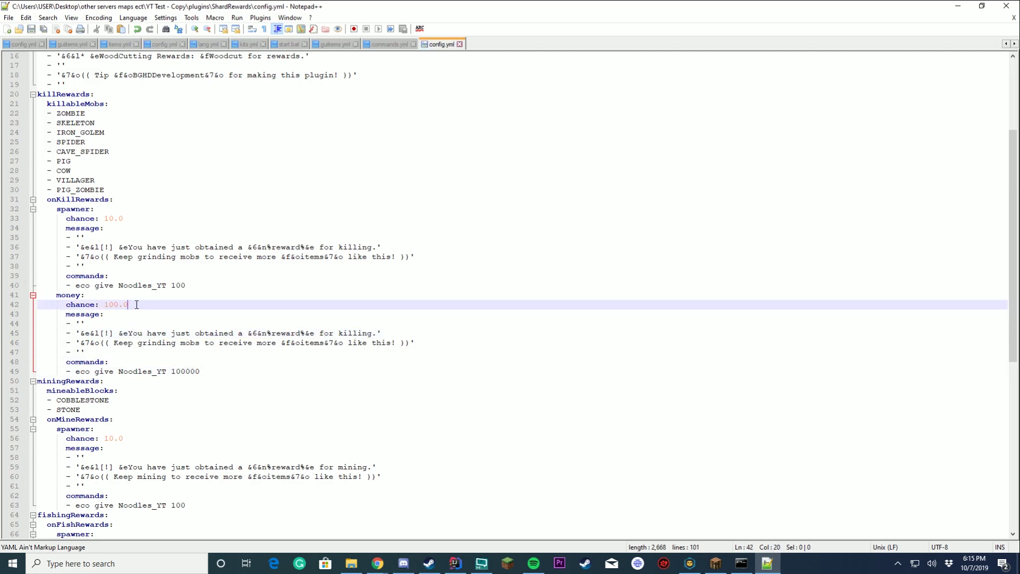
click(66, 171)
click(63, 132)
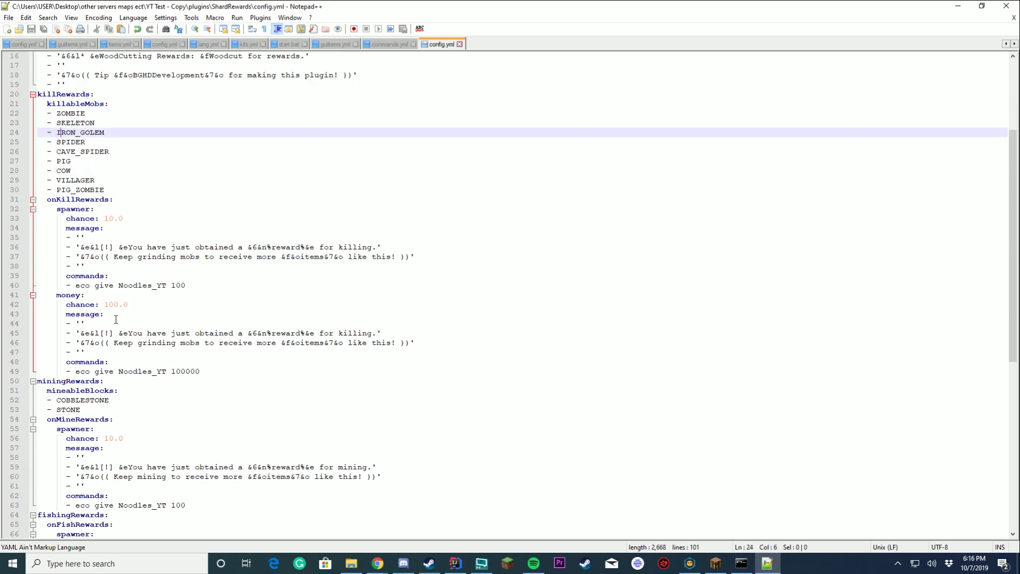
Review the miningRewards section: COBBLESTONE, STONE and its 10.0 spawner chance.
click(229, 333)
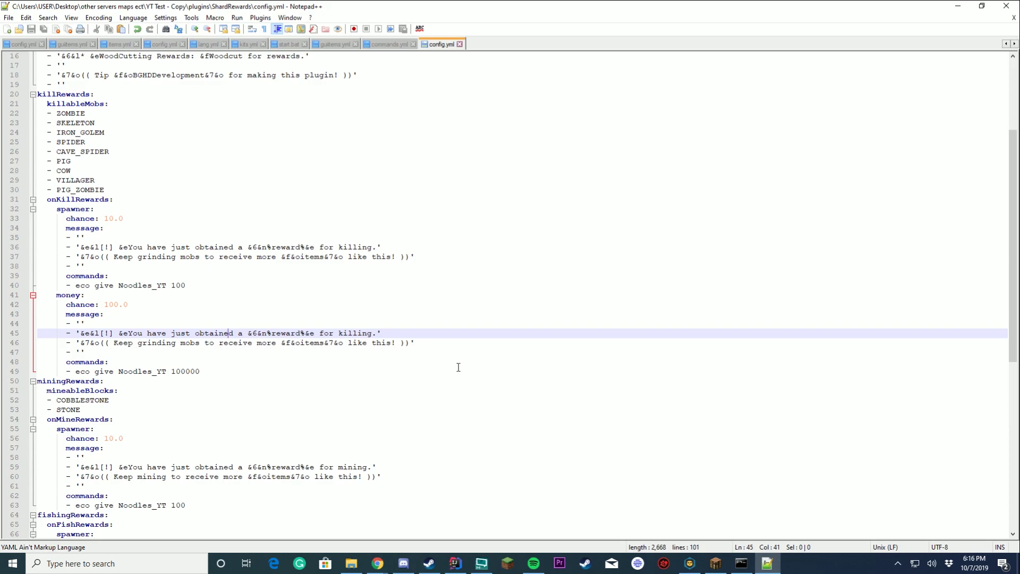
scroll(385, 260, down, 3)
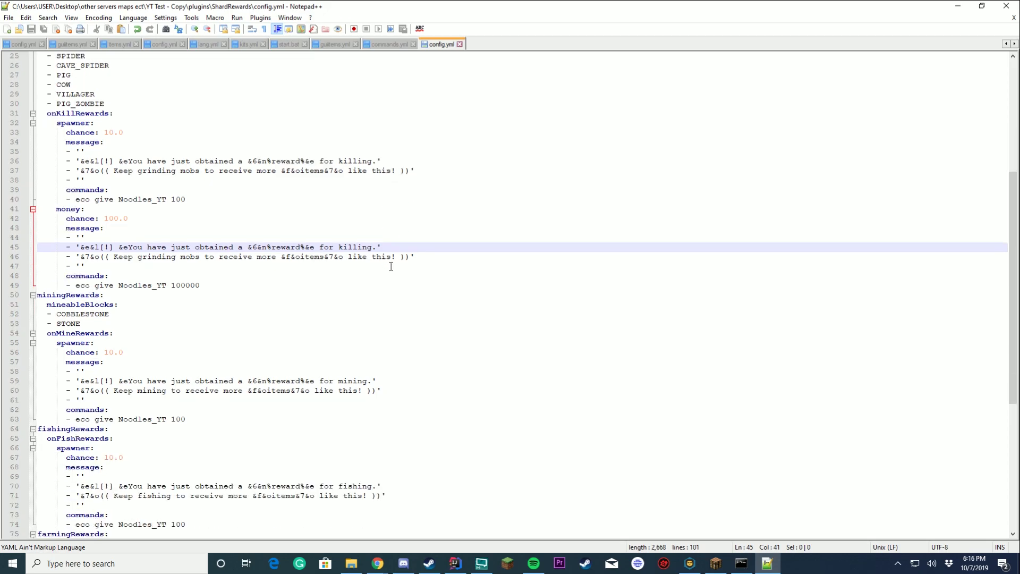
scroll(396, 264, down, 3)
click(138, 234)
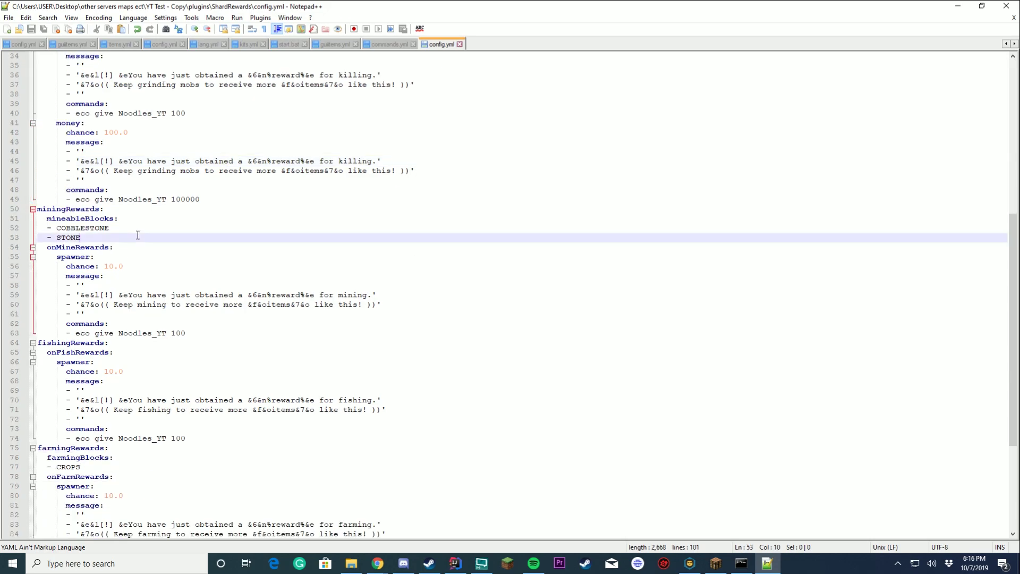
scroll(93, 246, down, 3)
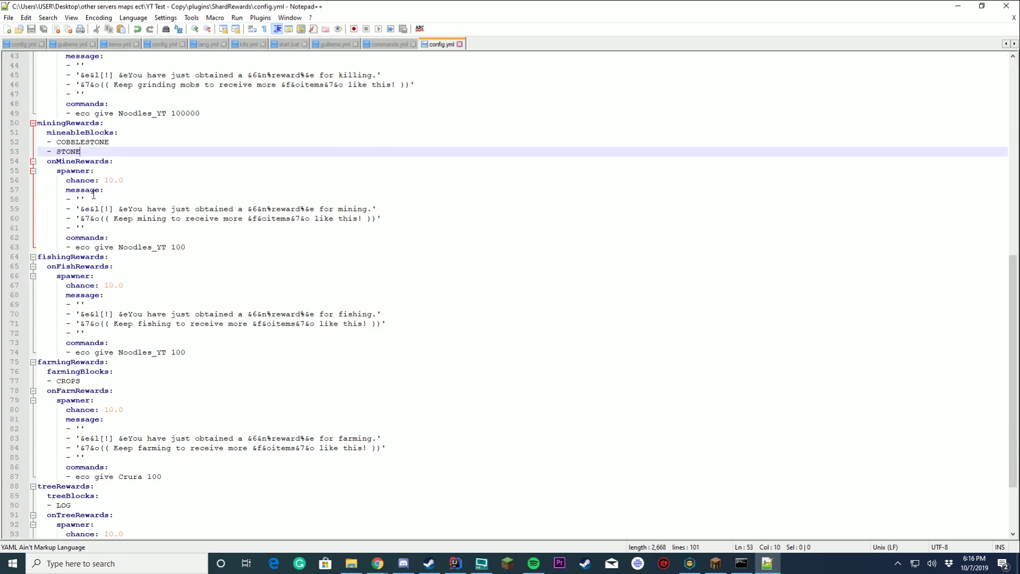
click(113, 143)
click(88, 152)
click(126, 182)
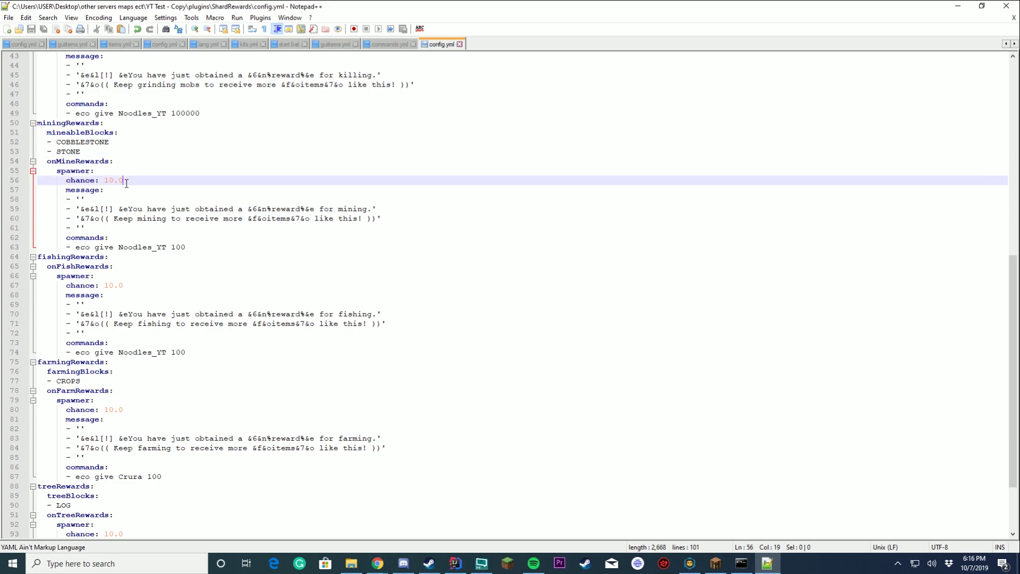
click(106, 150)
click(318, 219)
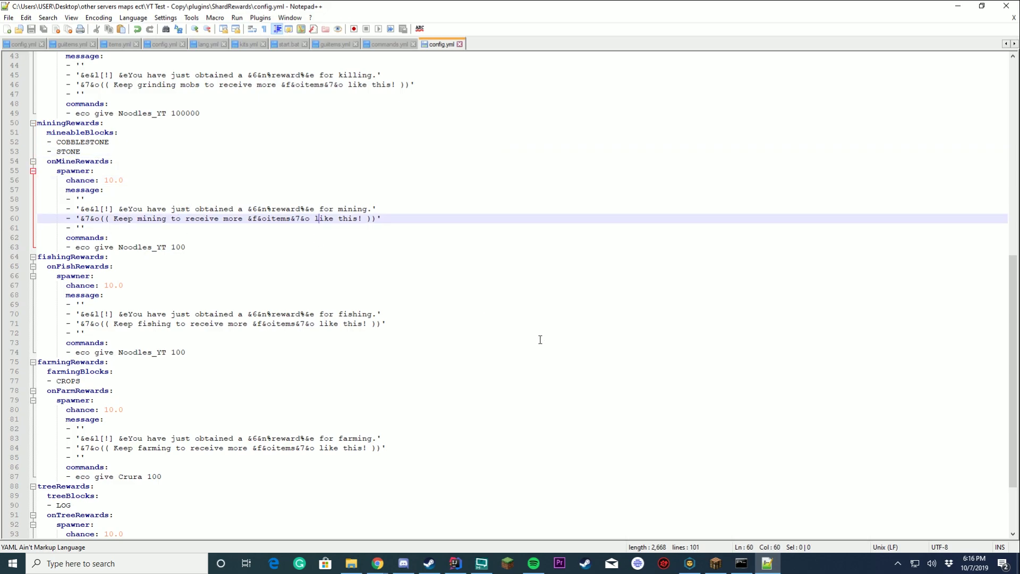
Scroll on through the fishing reward chance to the farming blocks list.
scroll(540, 340, down, 3)
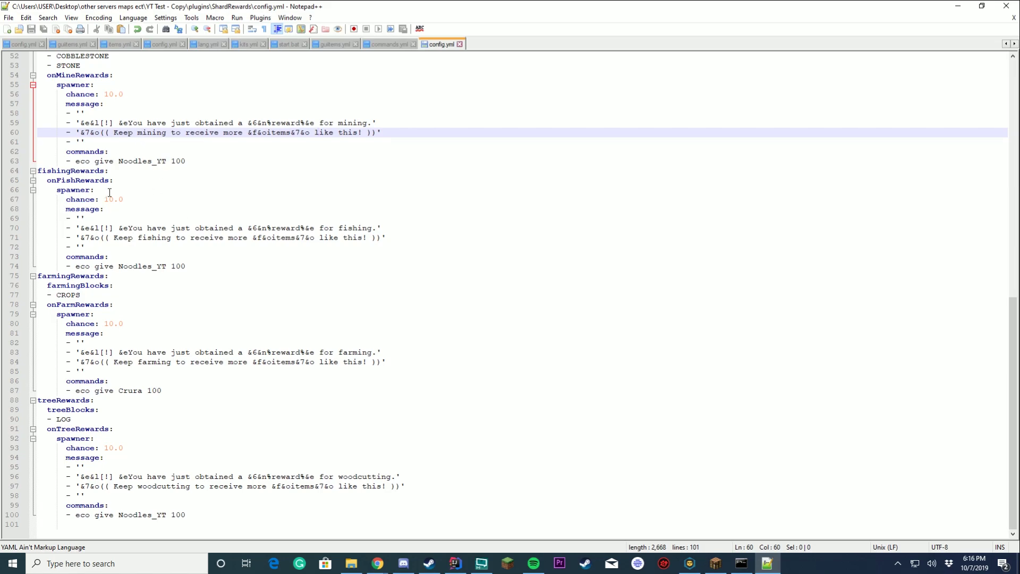
click(127, 199)
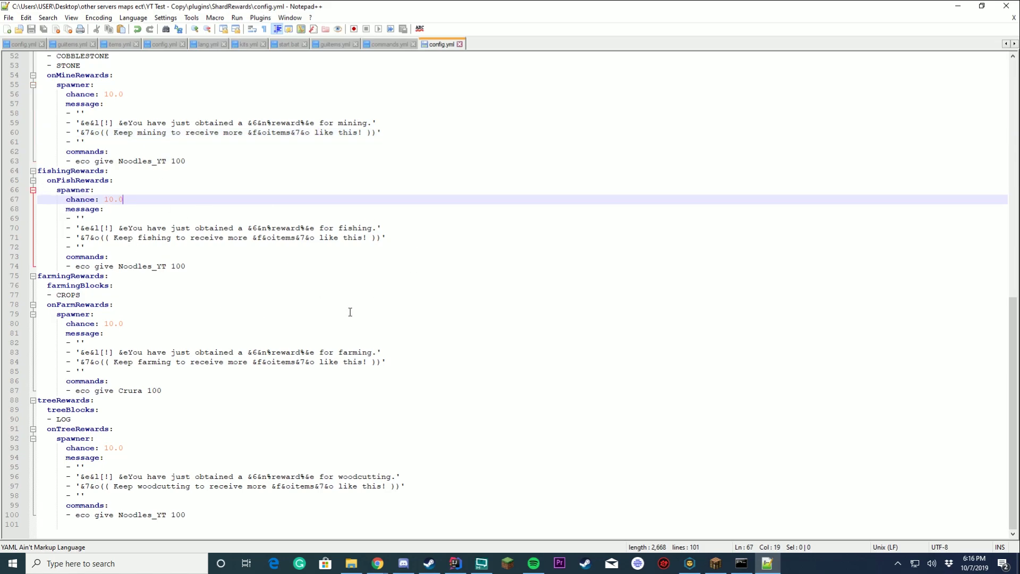
click(89, 297)
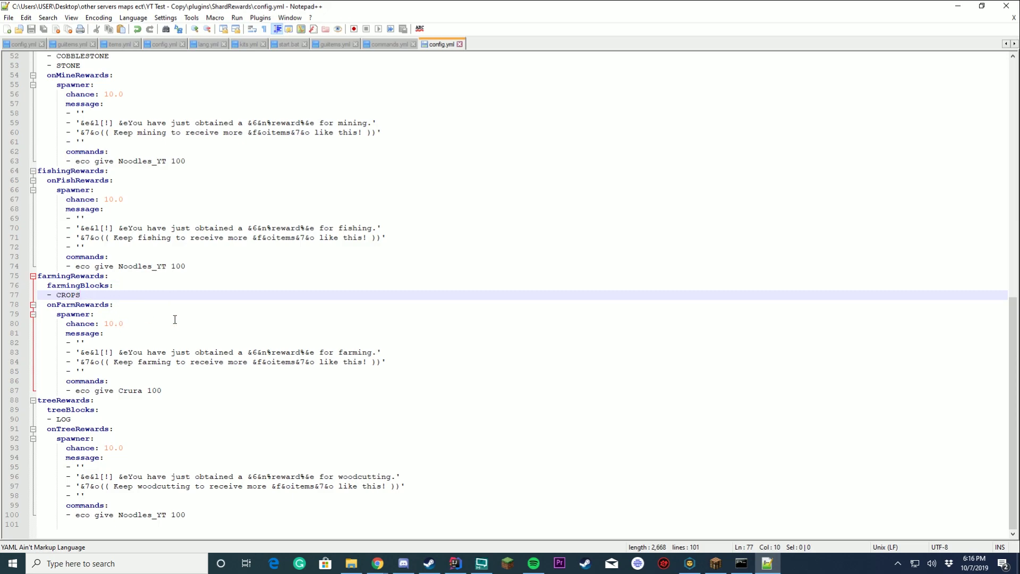
Change the farming spawner chance to 90.0 and save.
click(116, 324)
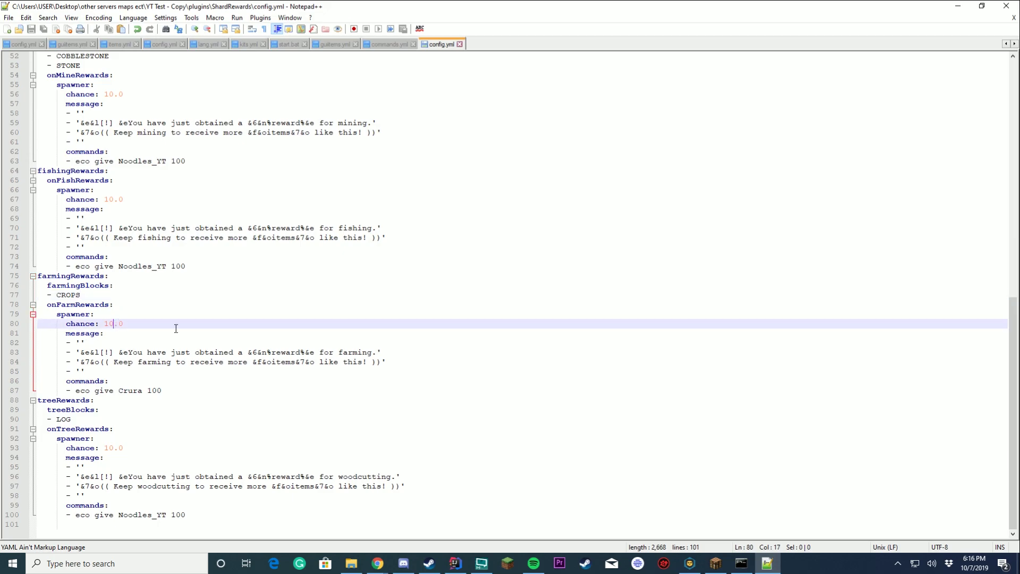
text(0)
key(Insert)
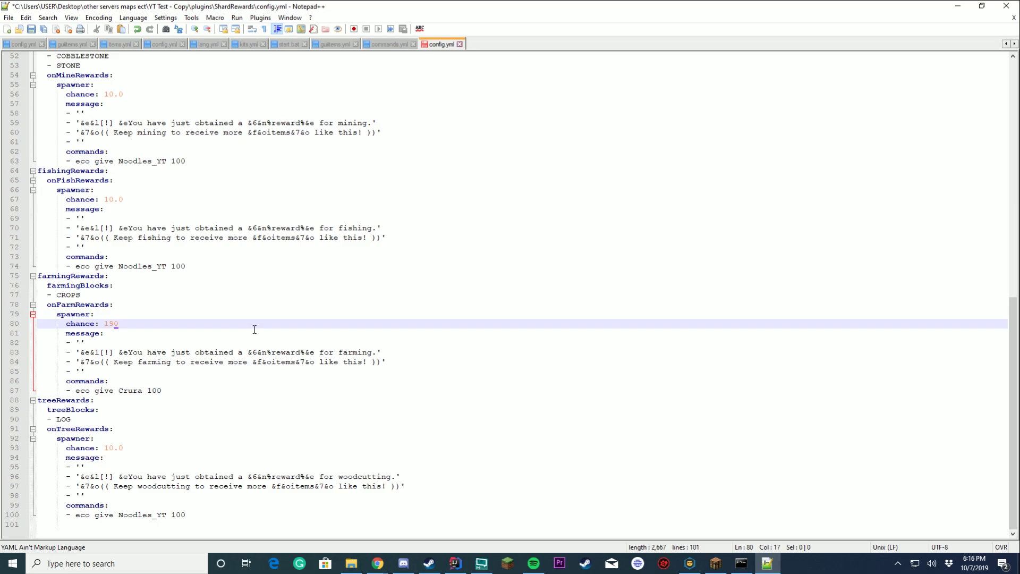
key(Insert)
text(0)
key(ctrl+s)
Change the woodcutting spawner chance on line 93 to 90.0 and save.
click(105, 448)
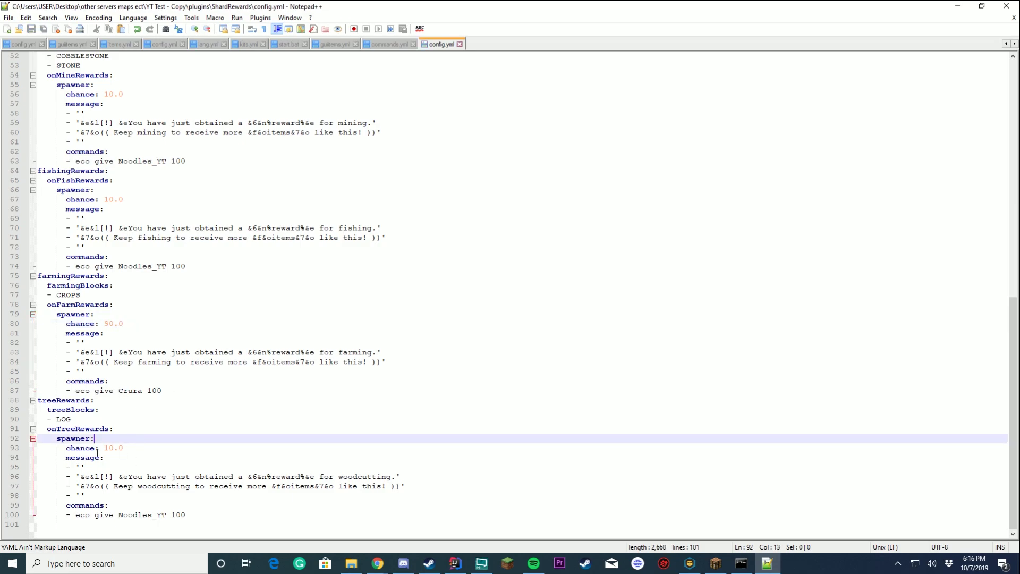
key(Delete)
text(9)
key(ctrl+s)
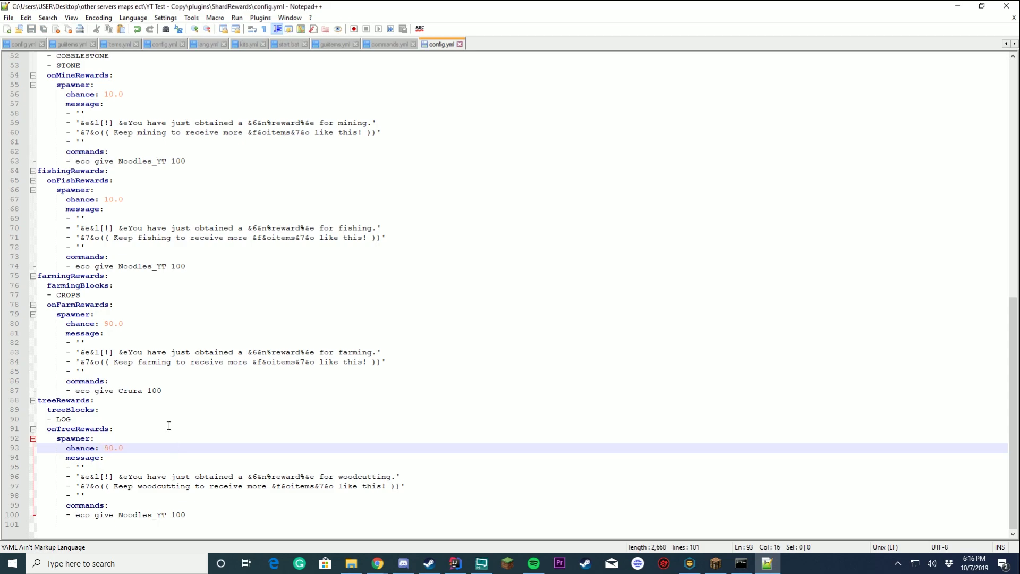
Respawn in the world and switch to creative mode with /gamemode 1.
click(715, 563)
click(483, 318)
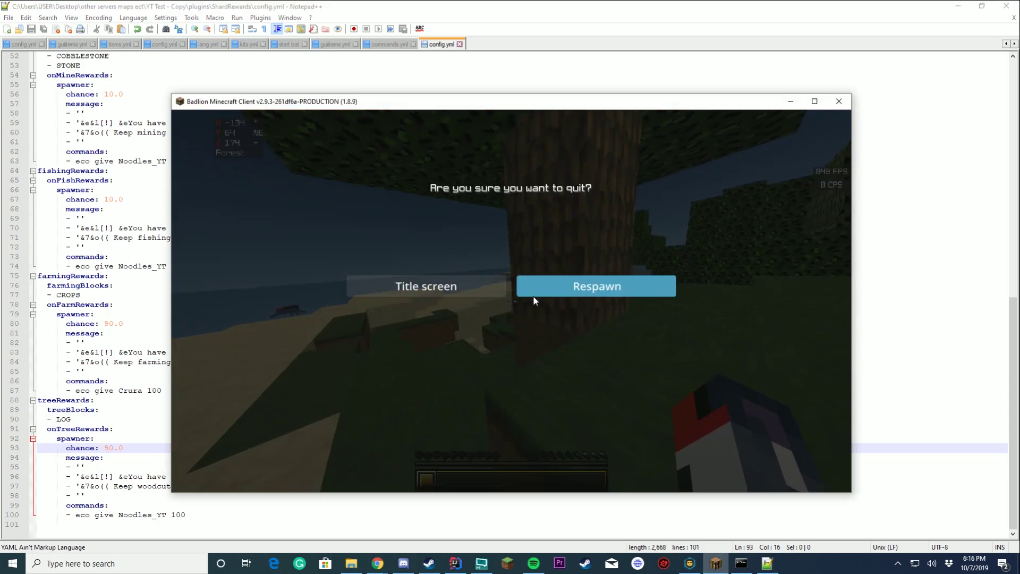
click(546, 289)
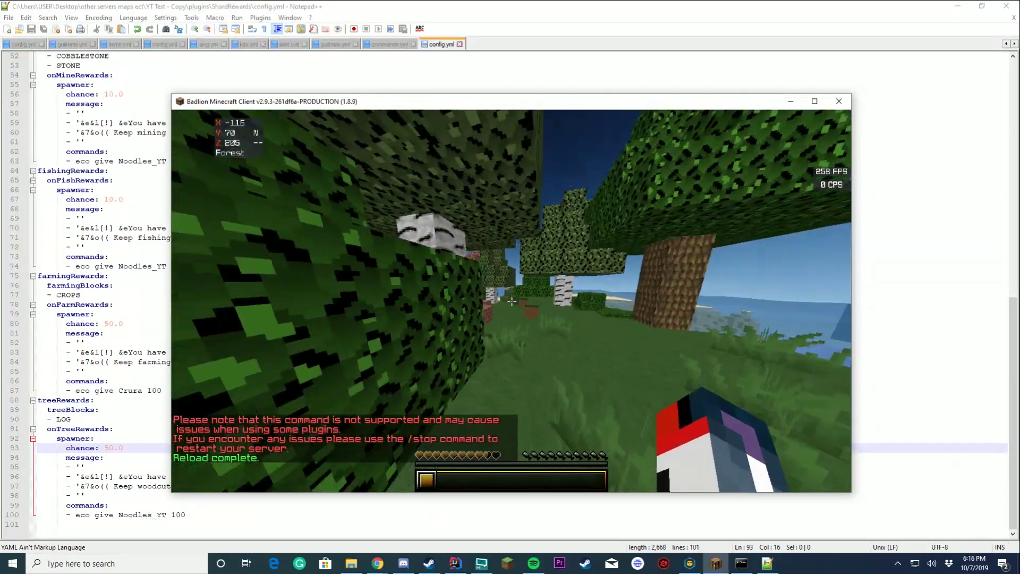
text(ee/gamemode )
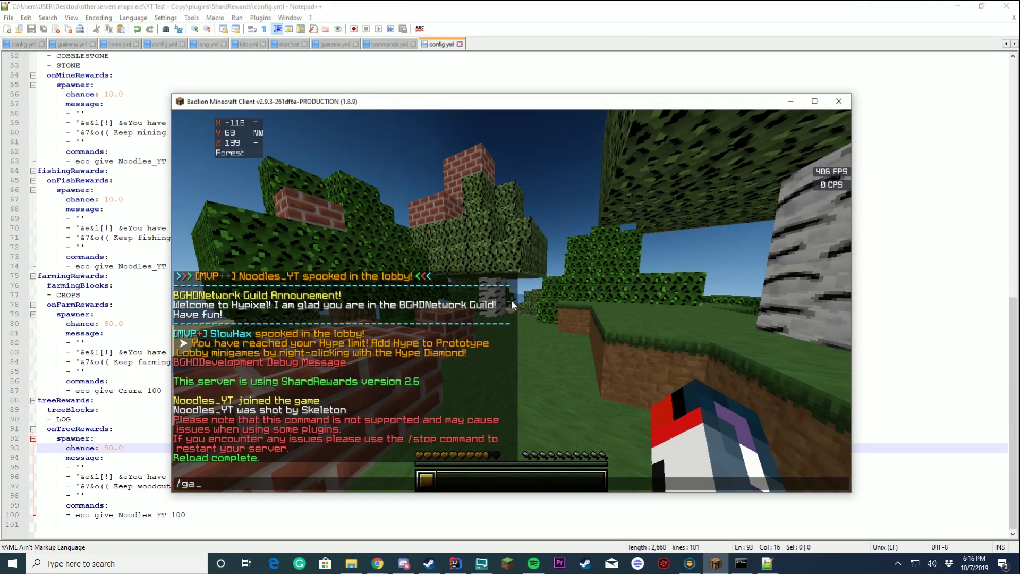
text(1)
key(Return)
Put a golden axe and a golden hoe into hotbar slots 1 and 2.
key(e)
click(452, 385)
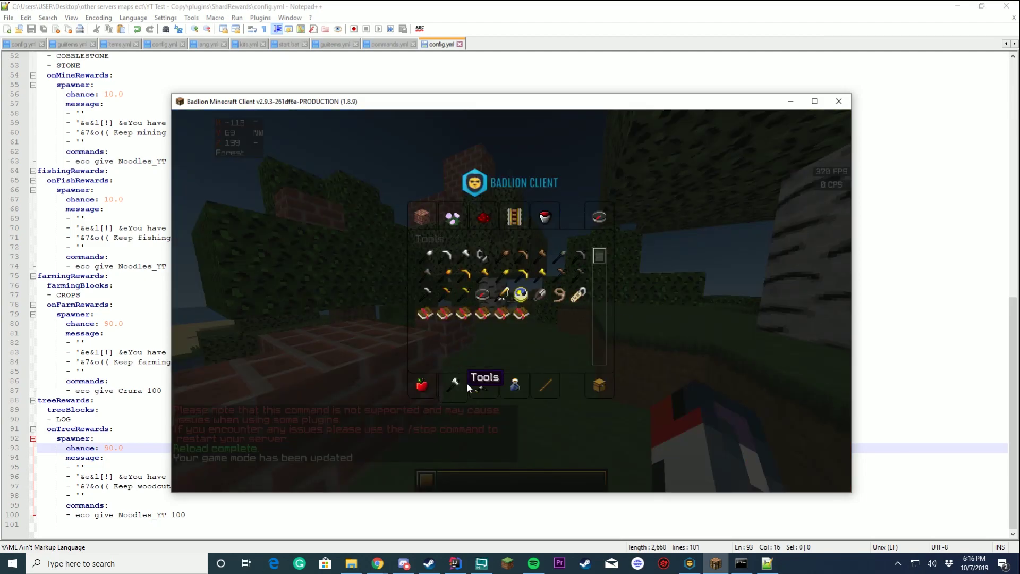
key(1)
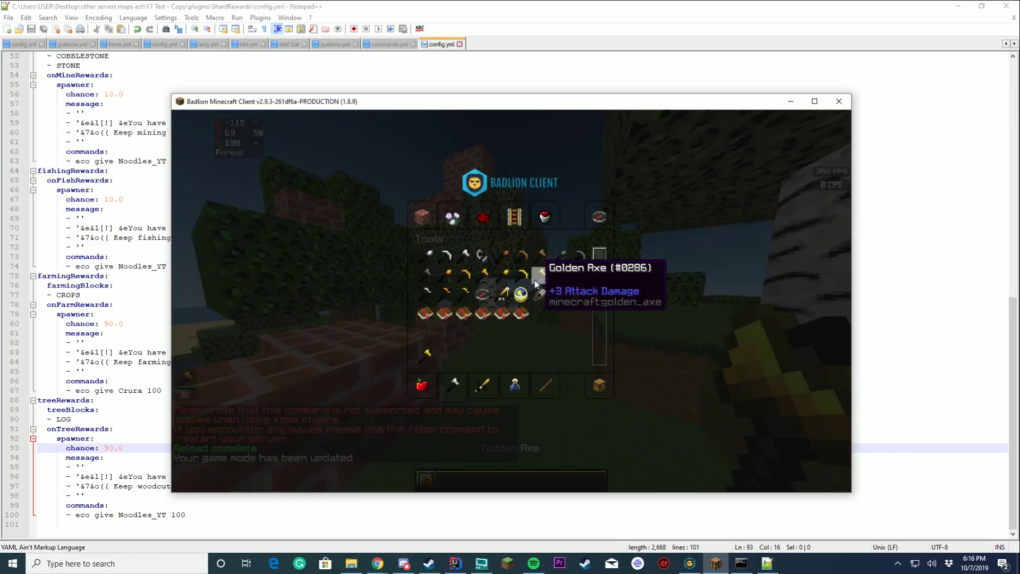
key(2)
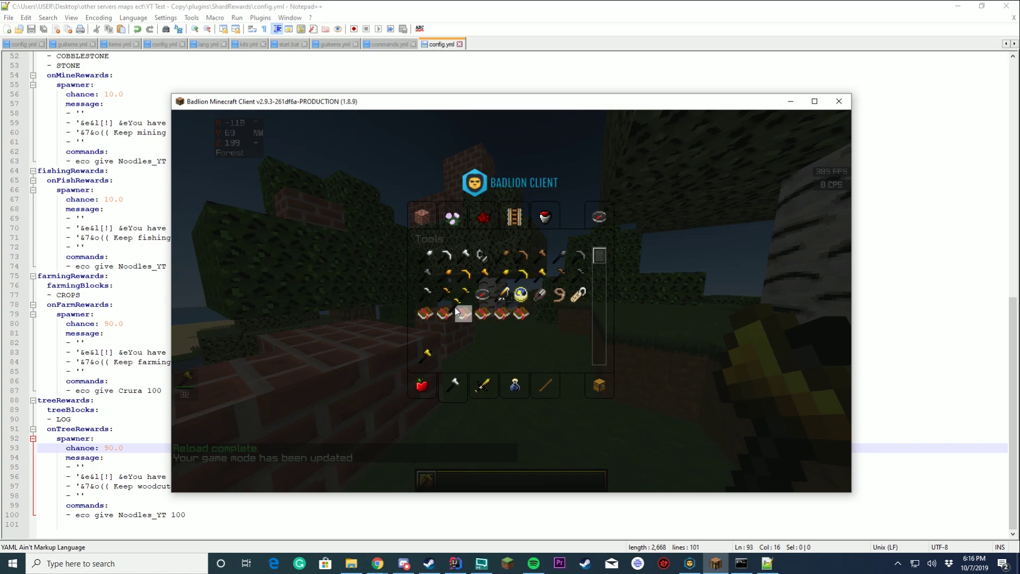
Add a stack of wheat seeds and bone meal to the hotbar from the creative search.
click(589, 212)
text(sea)
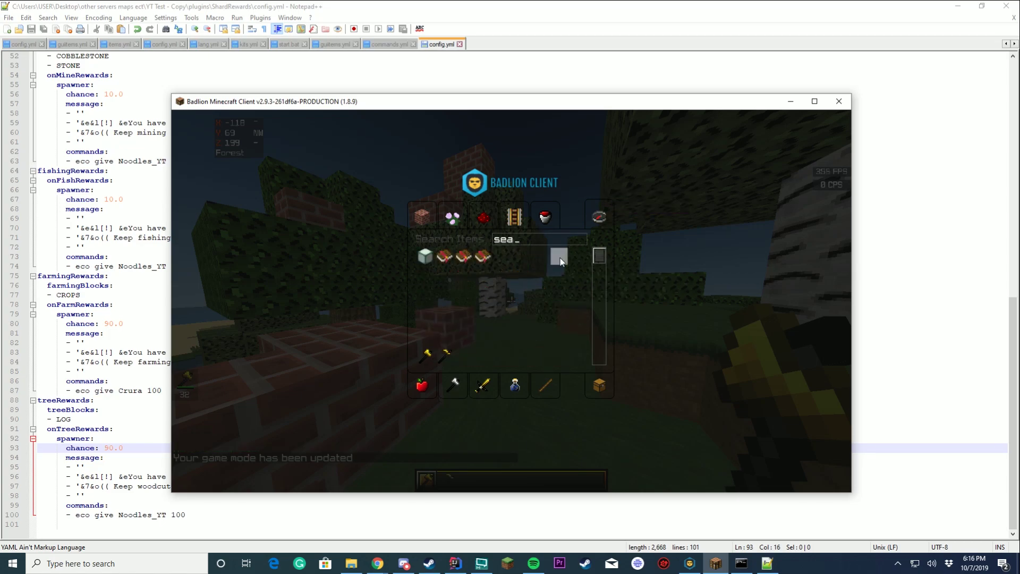
text(d)
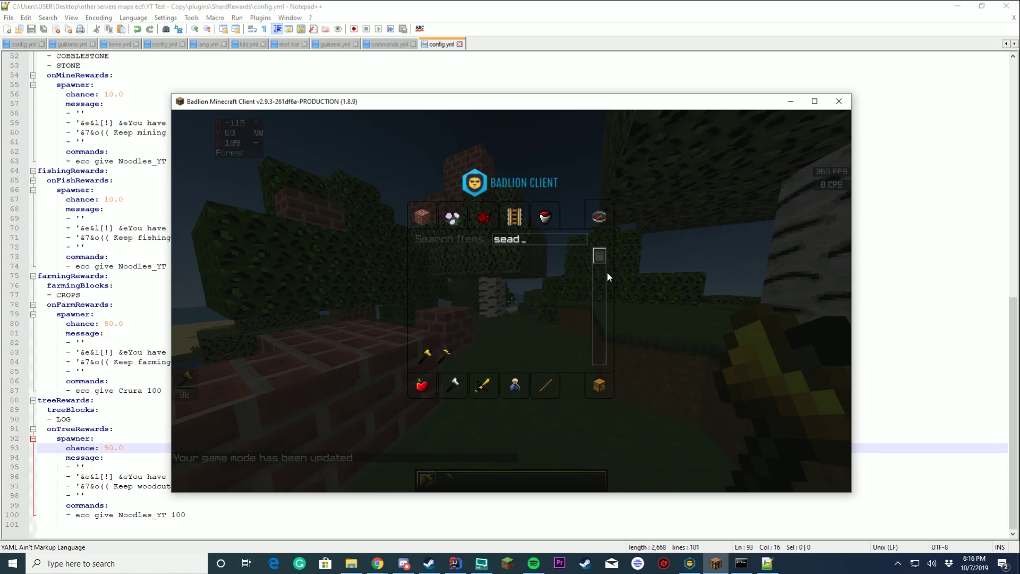
key(BackSpace)
key(BackSpace)
text(eds)
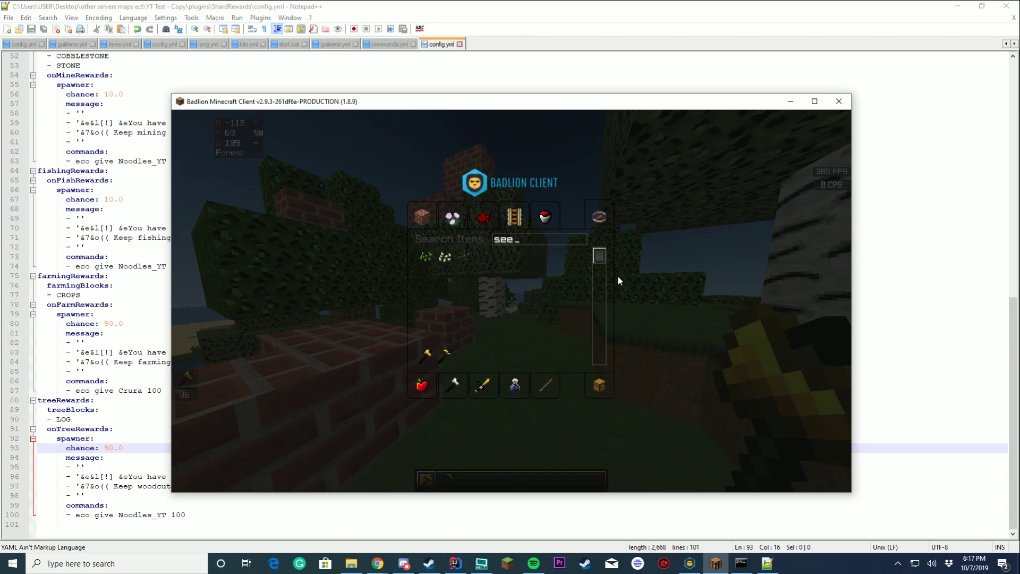
click(425, 257)
click(466, 354)
key(BackSpace)
key(BackSpace)
key(BackSpace)
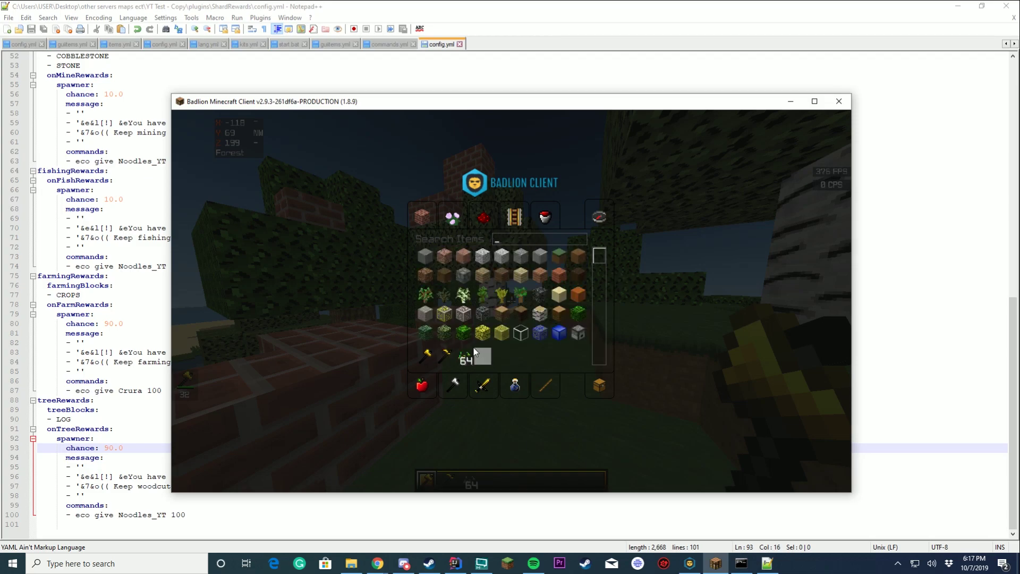
text(bone)
click(425, 257)
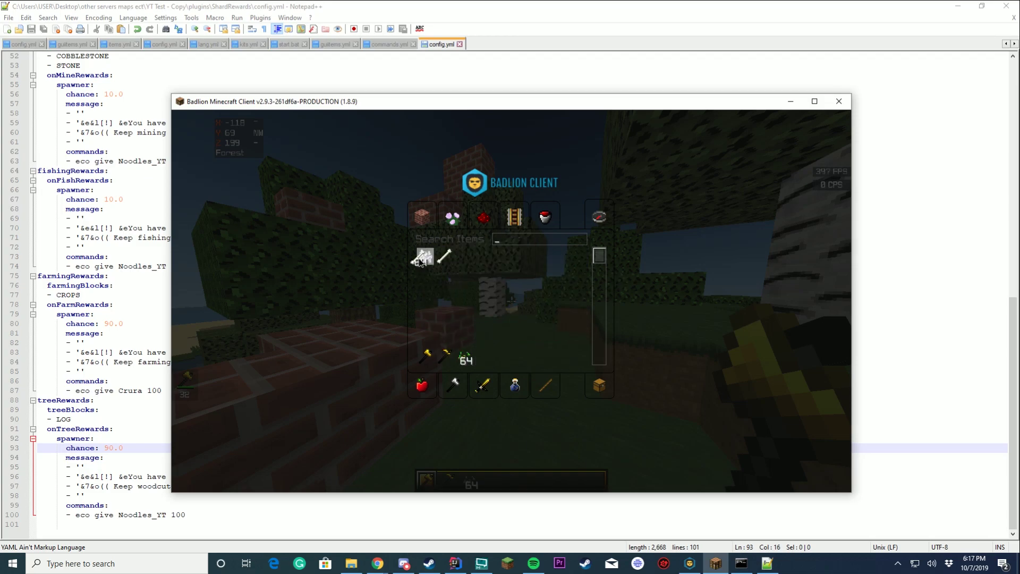
click(481, 357)
key(Escape)
Till grass with the golden hoe, plant wheat seeds and grow them with bone meal.
key(2)
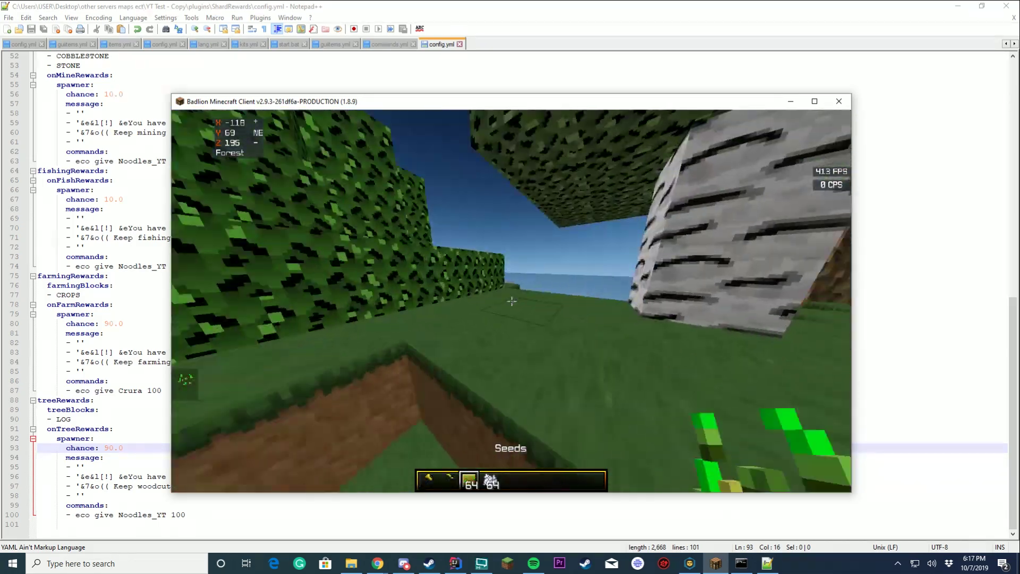
key(w)
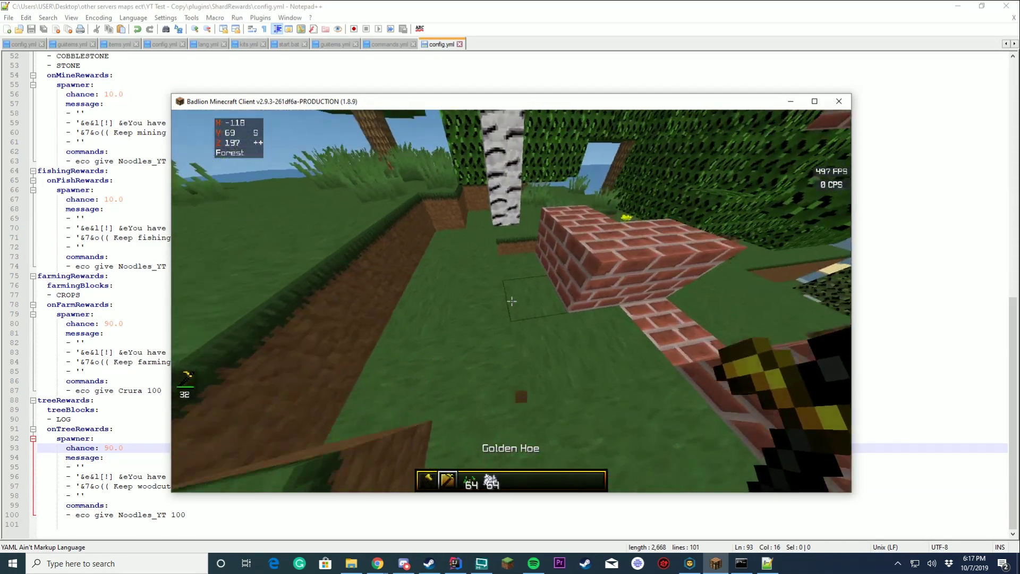
right_click(511, 301)
key(3)
right_click(511, 302)
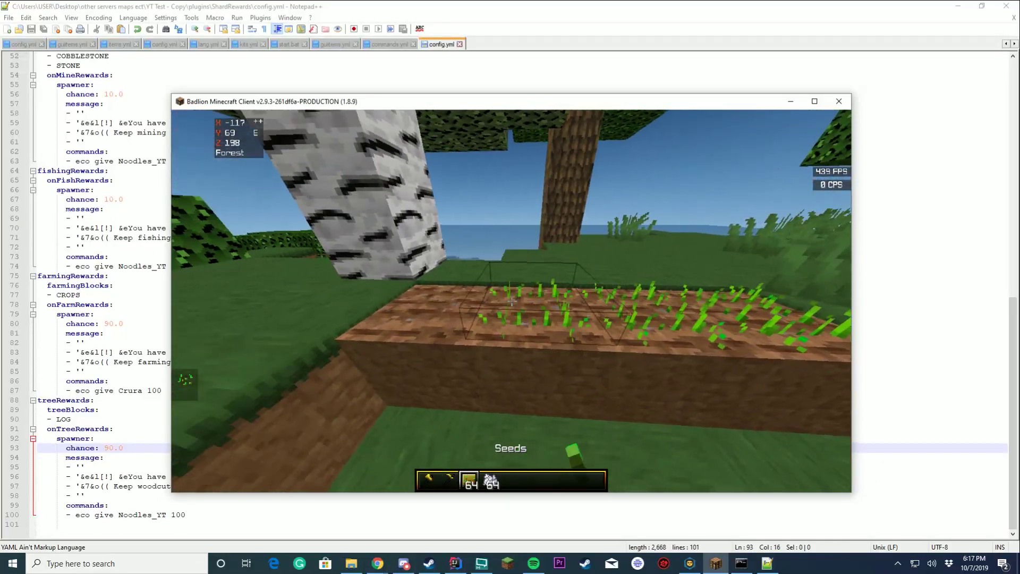
key(4)
right_click(511, 301)
right_click(511, 302)
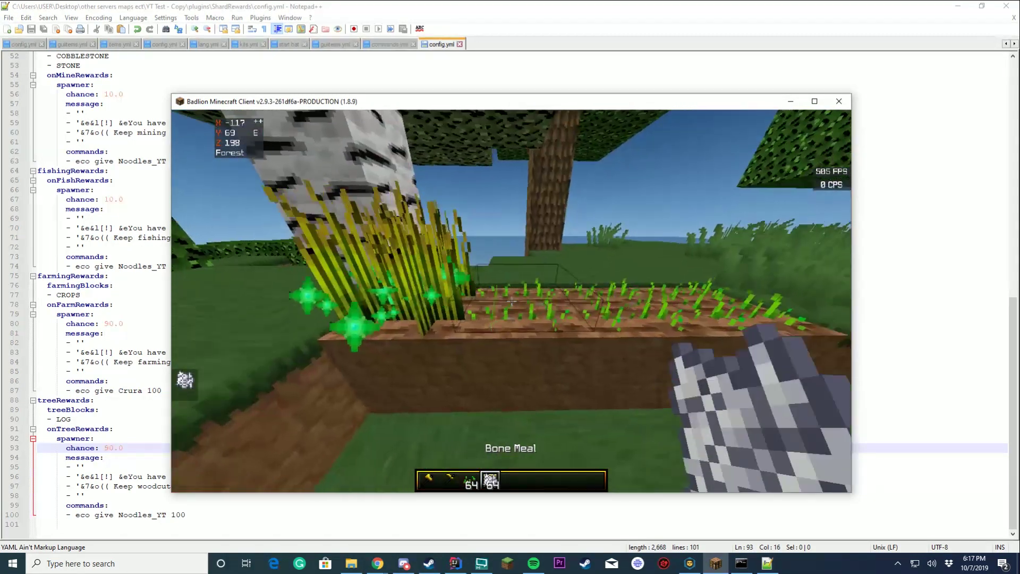
right_click(511, 301)
Switch to survival with /gamemode 0 and harvest the wheat for a Spawner reward.
text(/gam)
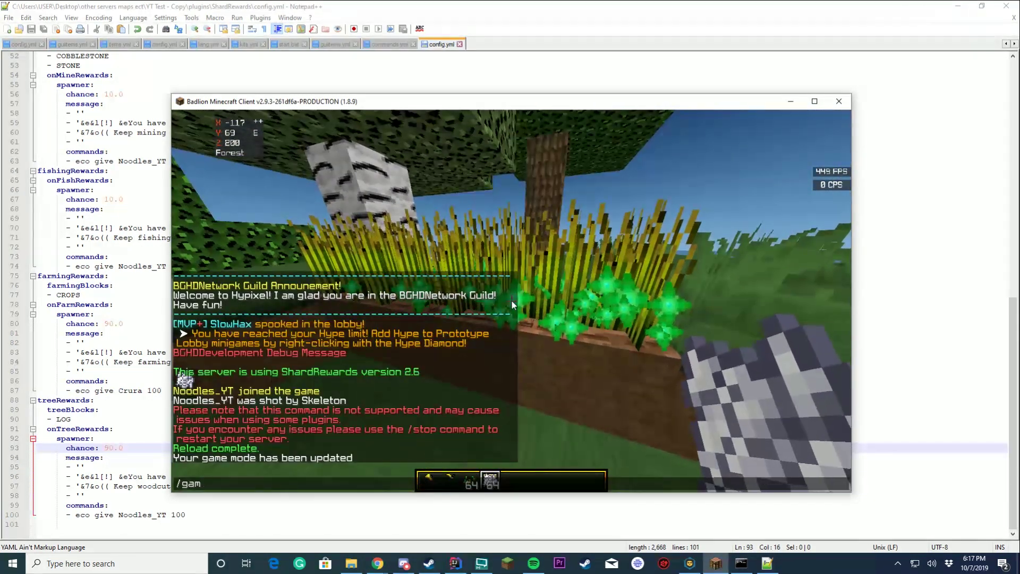
text(eode 0)
key(Return)
click(512, 301)
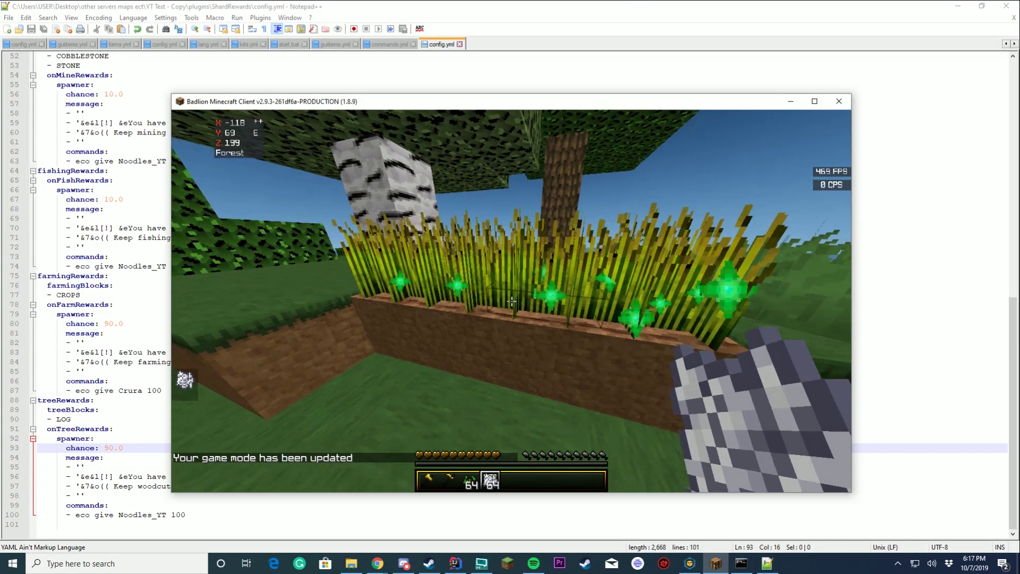
click(511, 301)
key(t)
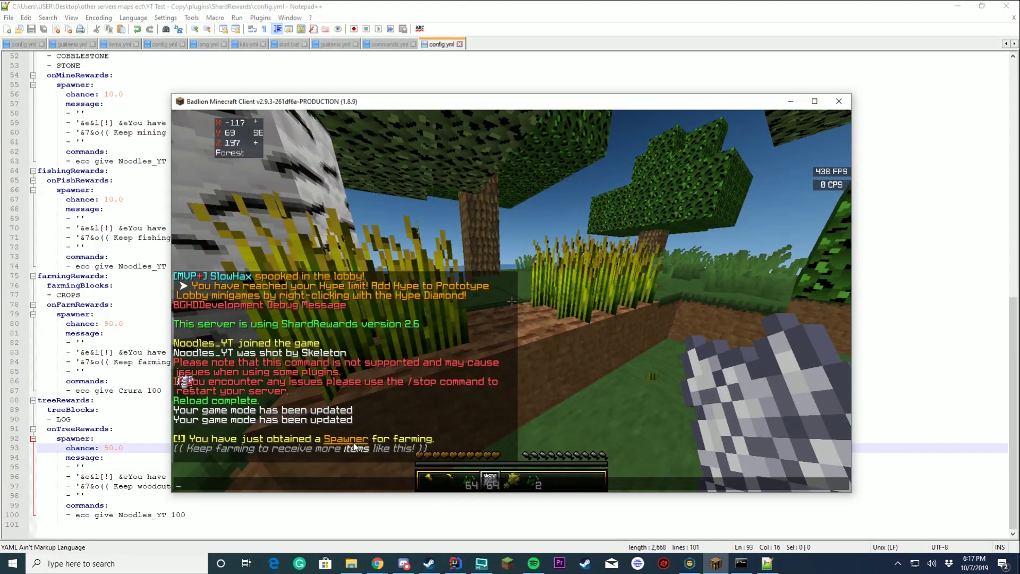
Reload the changed config.yml in Notepad++ and highlight the spawner entries.
click(106, 410)
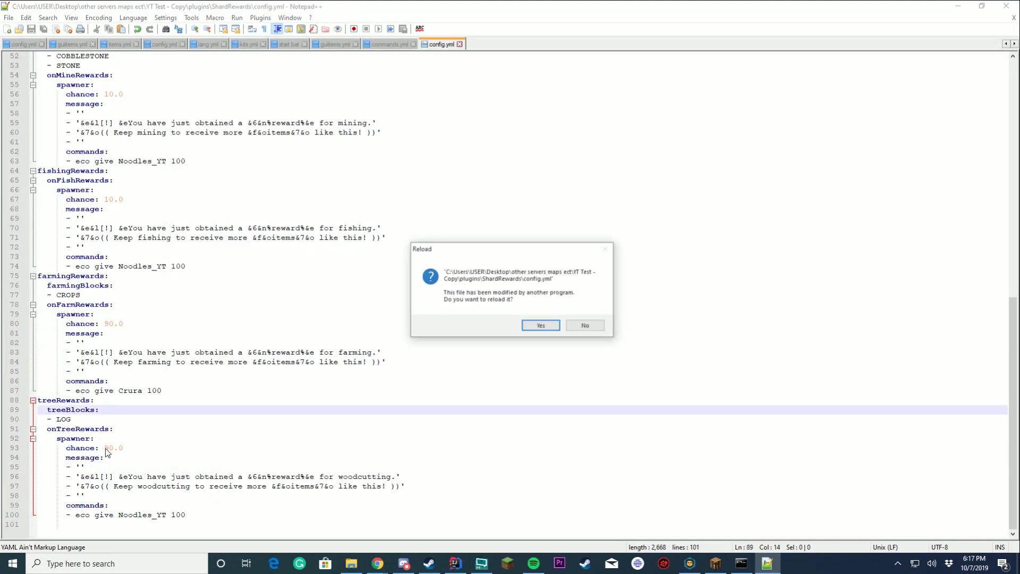
click(537, 323)
scroll(285, 346, up, 2)
scroll(277, 335, down, 2)
scroll(213, 345, up, 2)
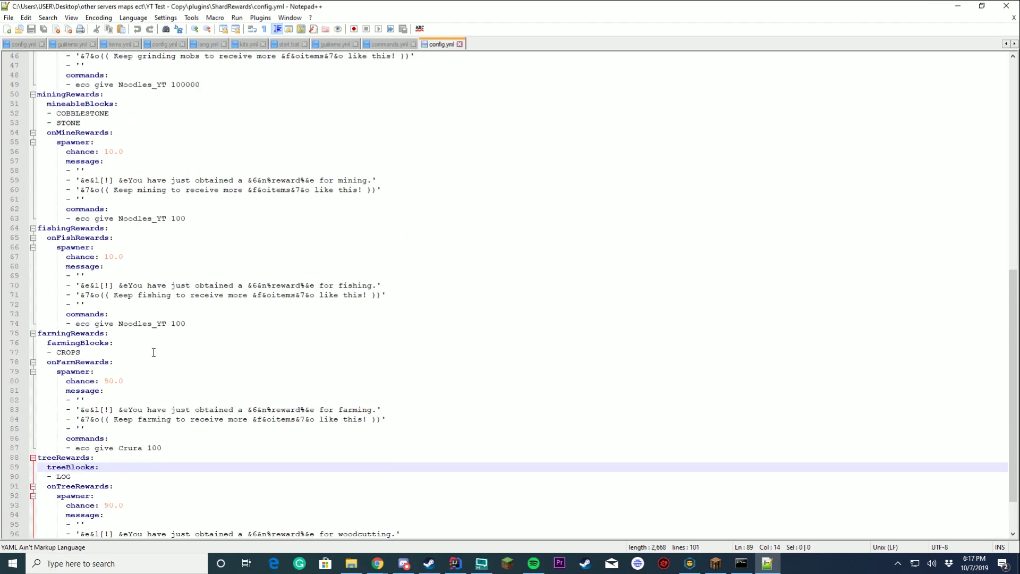
click(101, 371)
double_click(65, 373)
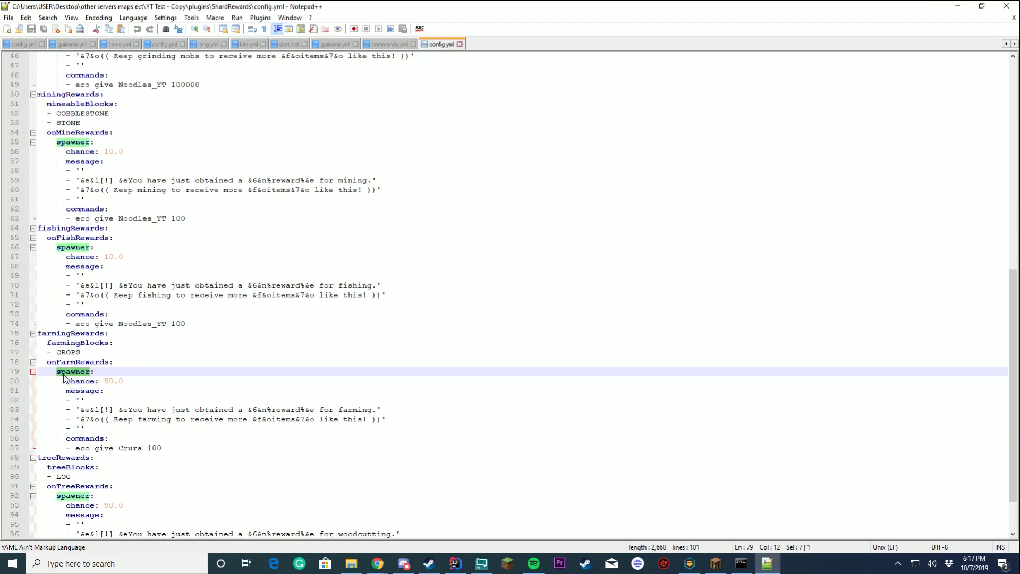
Harvest, replant and bone-meal more wheat for further Spawner rewards.
click(715, 563)
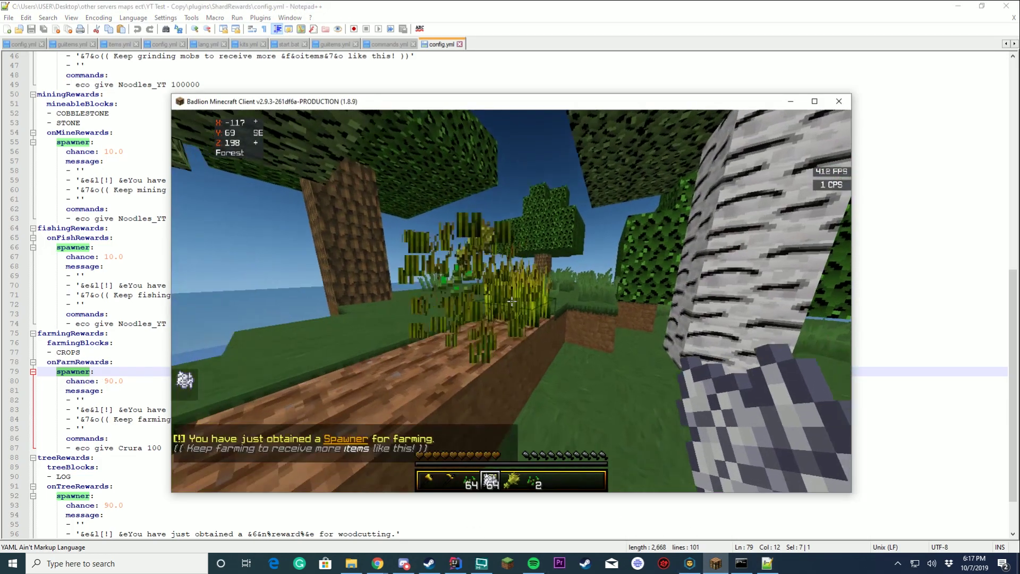
click(512, 301)
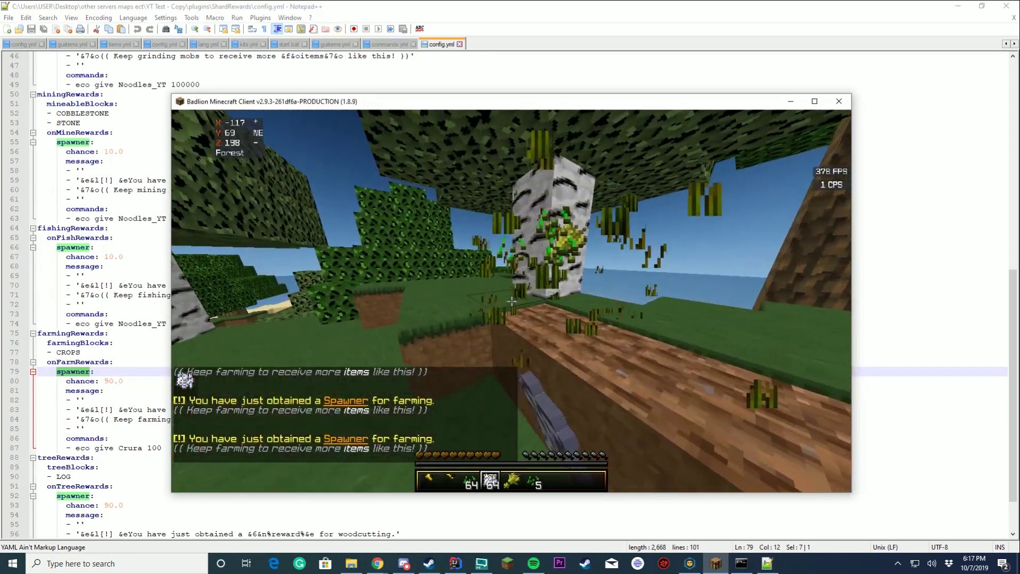
click(512, 302)
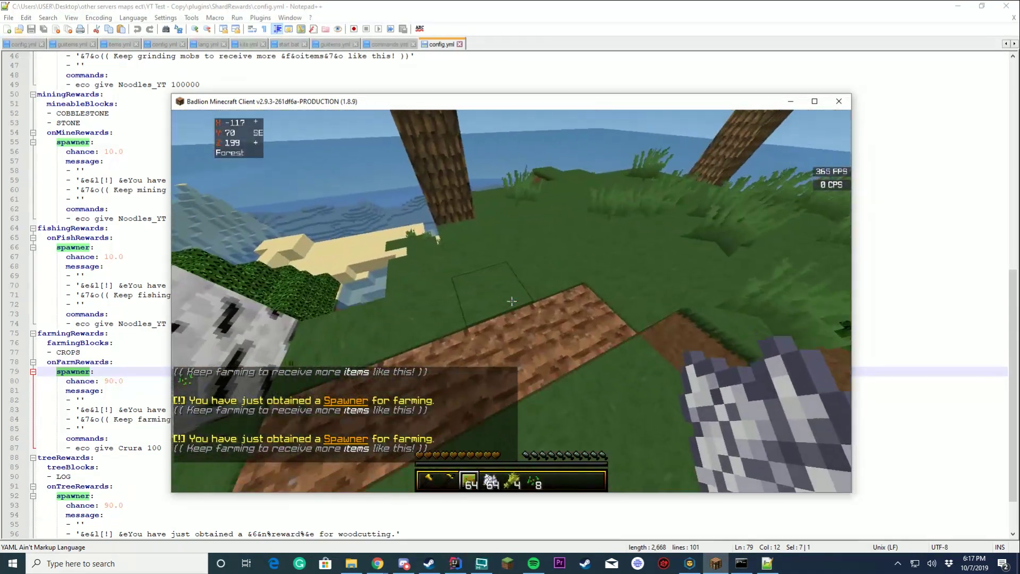
scroll(512, 301, down, 1)
scroll(511, 301, down, 1)
right_click(512, 301)
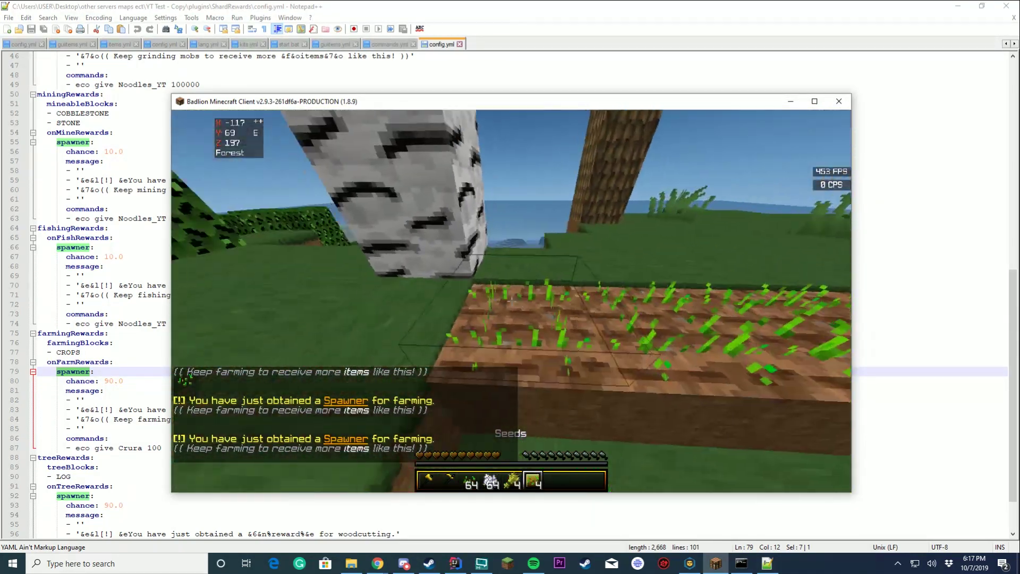
scroll(511, 301, up, 2)
right_click(512, 301)
right_click(510, 301)
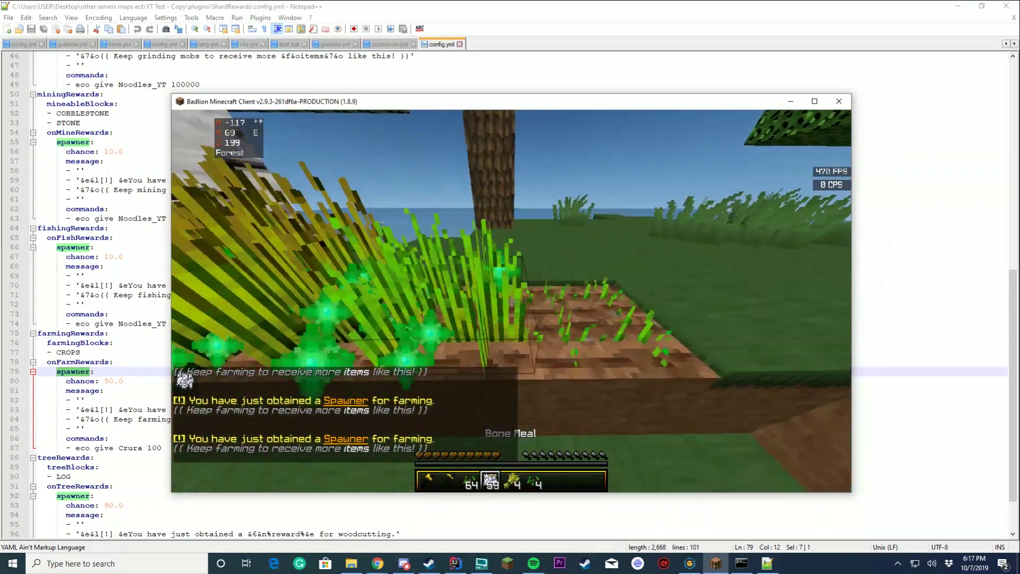
click(512, 301)
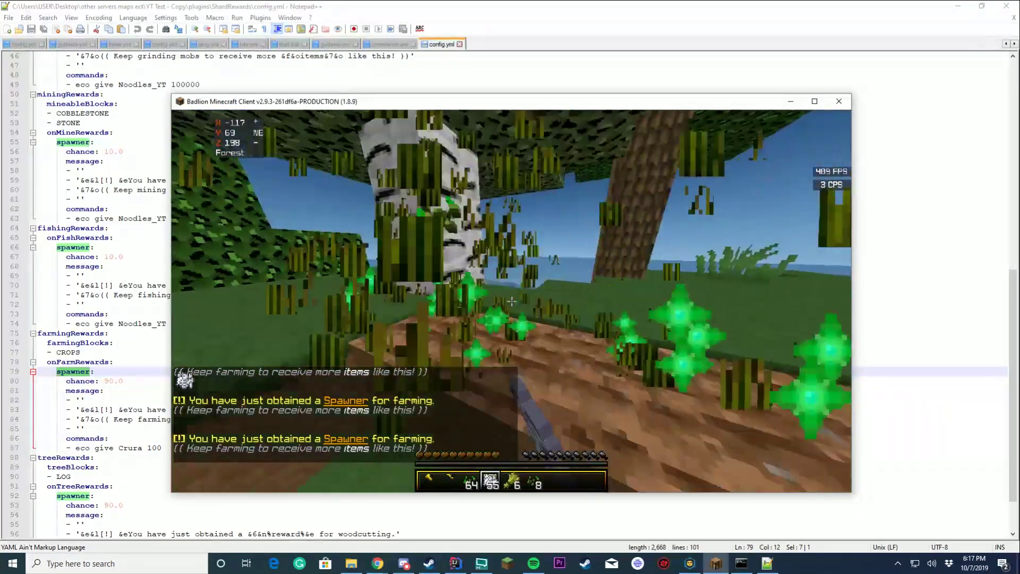
Chop two birch logs with the golden axe for woodcutting Spawner rewards.
scroll(511, 301, up, 3)
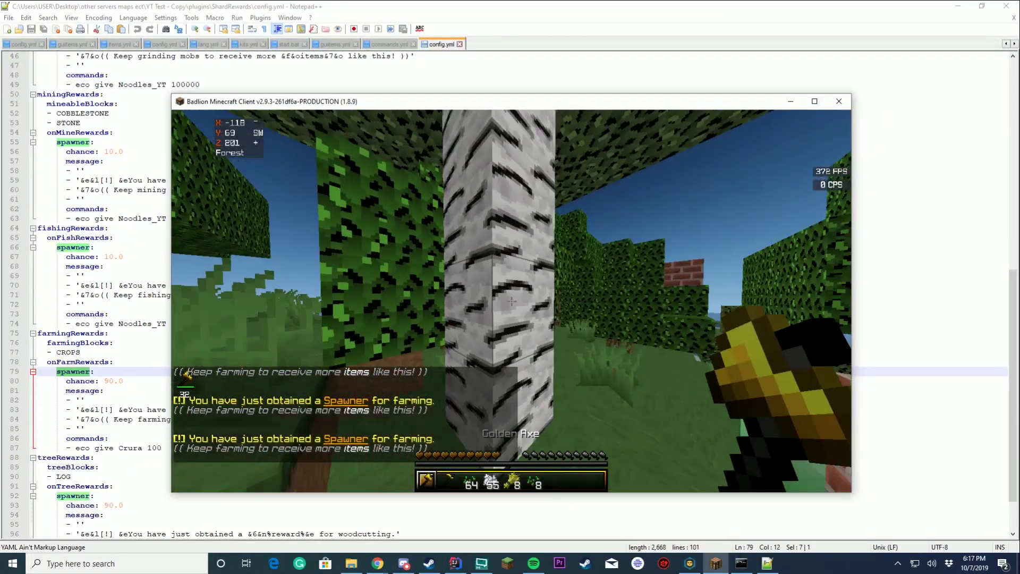
click(511, 302)
click(512, 301)
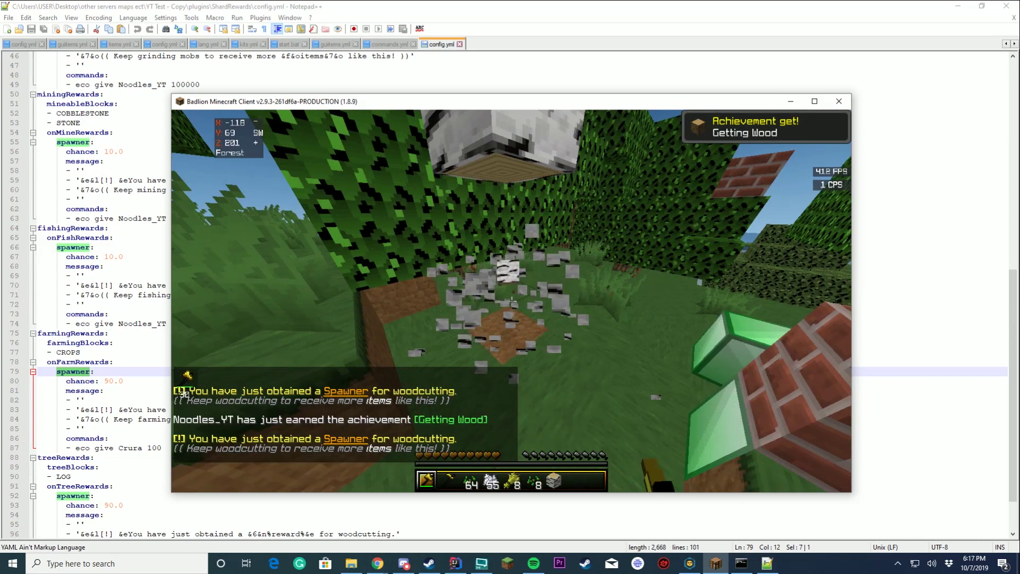
Return the woodcutting spawner chance on line 93 to 10.0 and reload the GameTest-1 server.
mouse_move(452, 421)
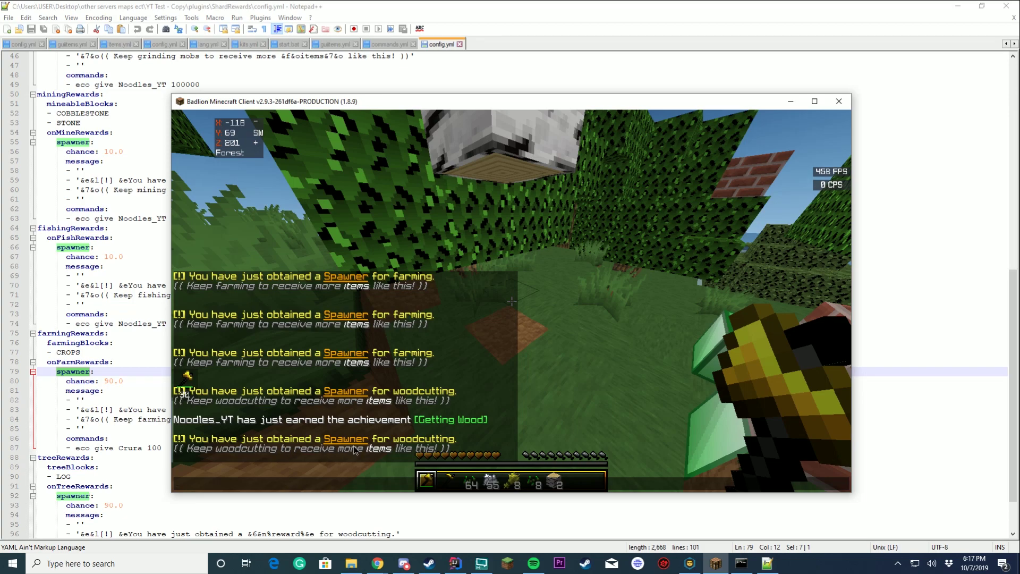
click(51, 496)
scroll(195, 464, down, 2)
double_click(78, 448)
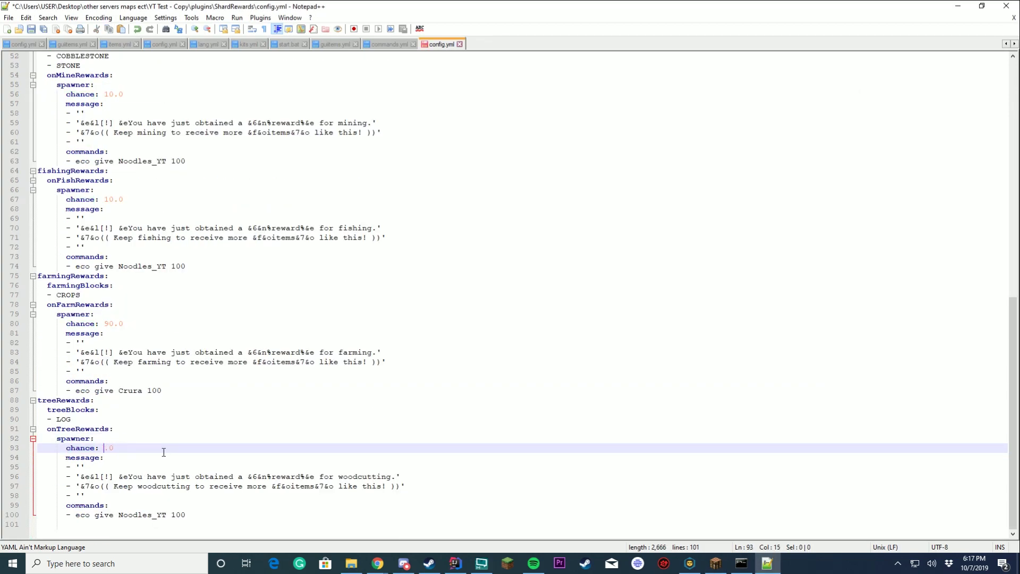
text(10)
click(107, 325)
text(1)
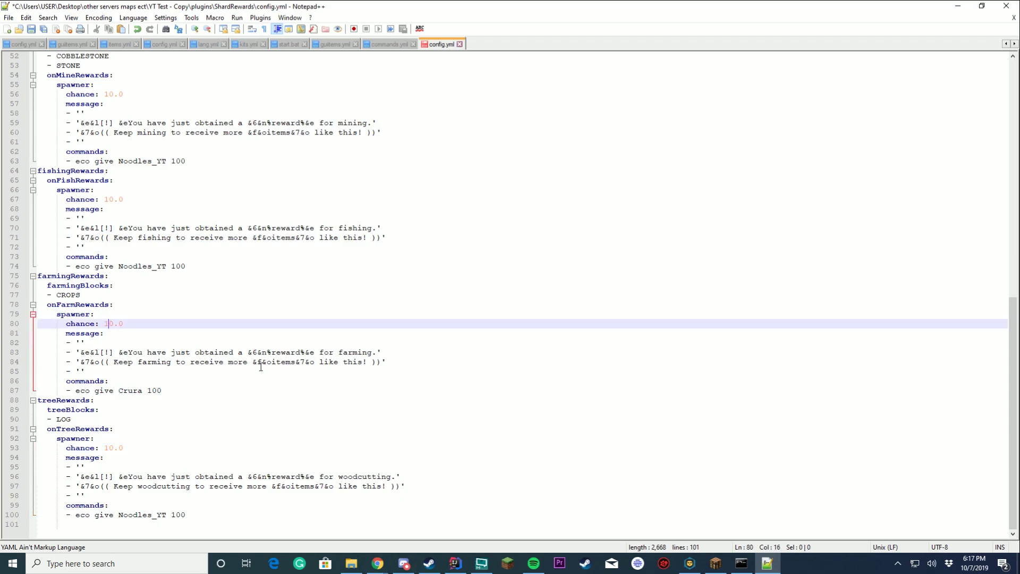
click(742, 568)
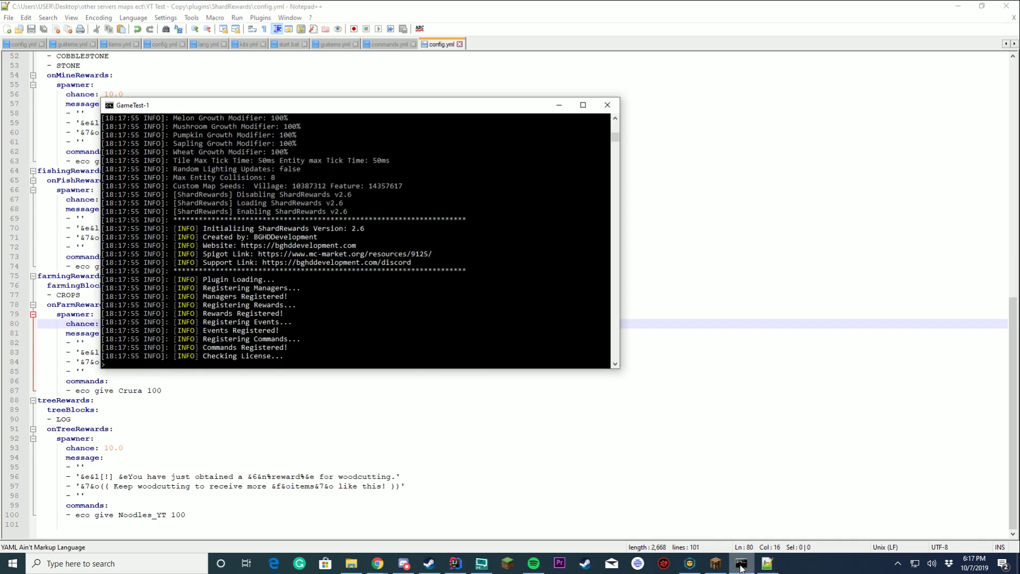
click(712, 567)
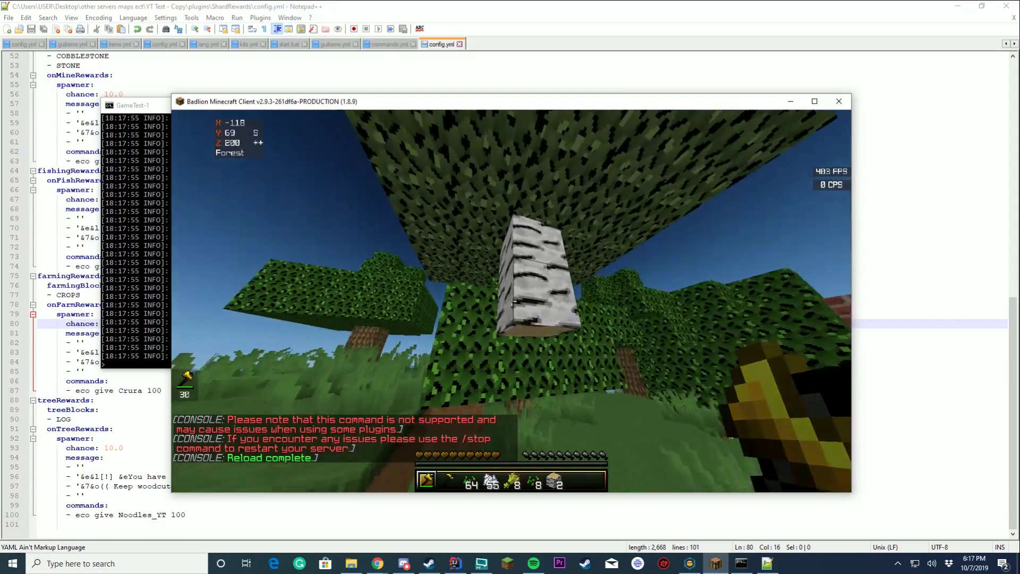
Chop several birch and oak logs with the golden axe, then check the inventory.
click(512, 301)
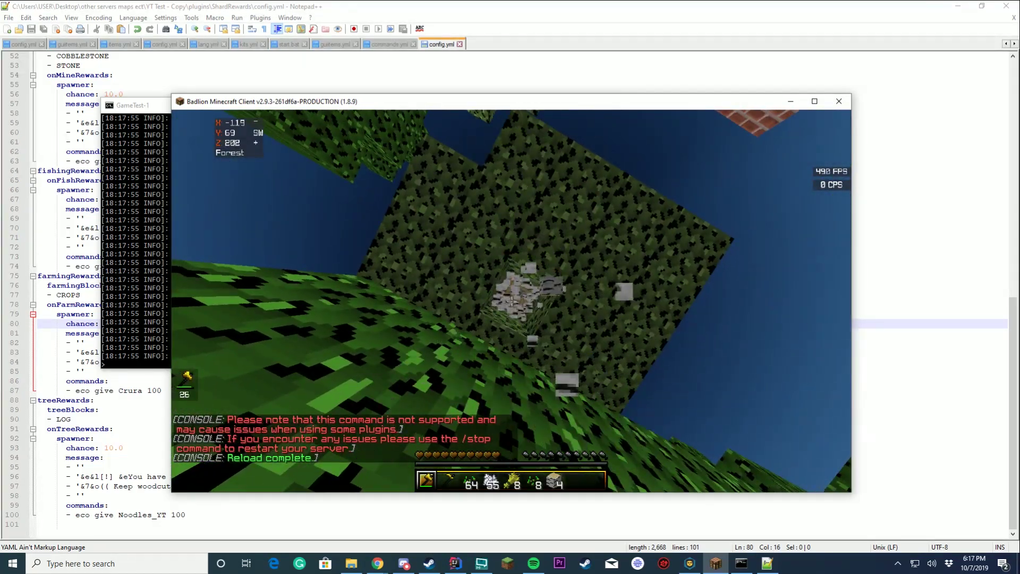
key(w)
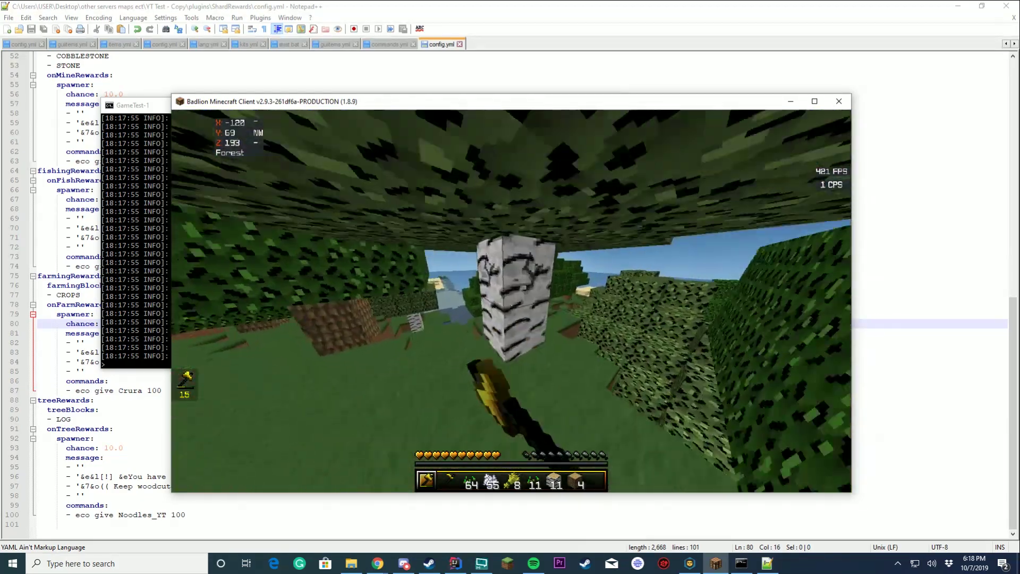
click(511, 301)
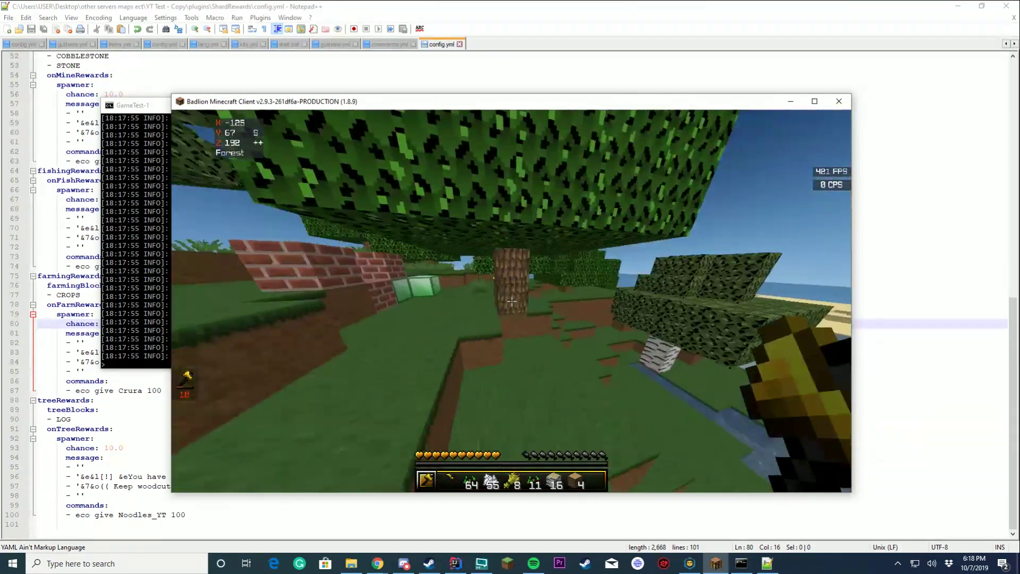
click(511, 301)
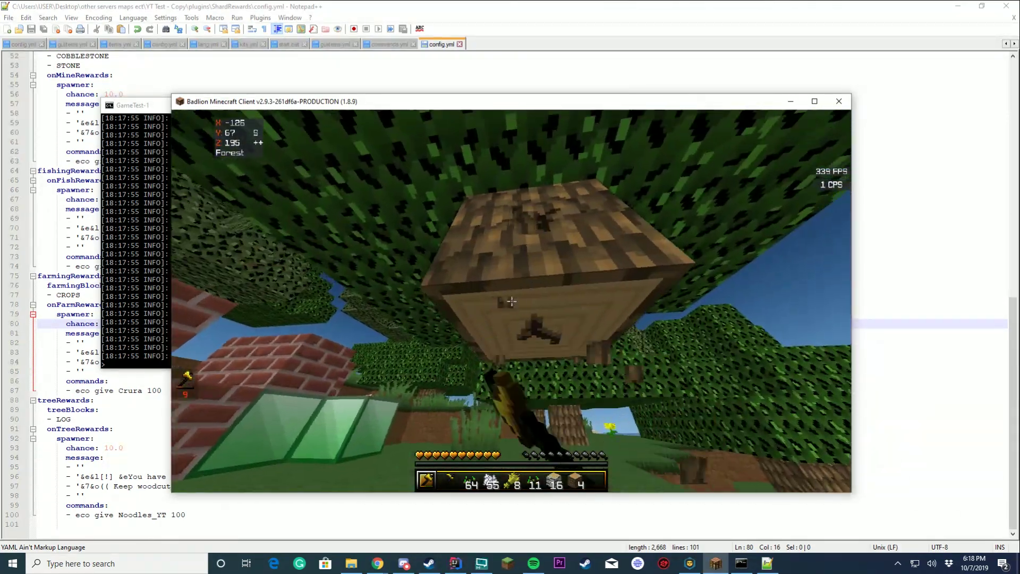
click(512, 302)
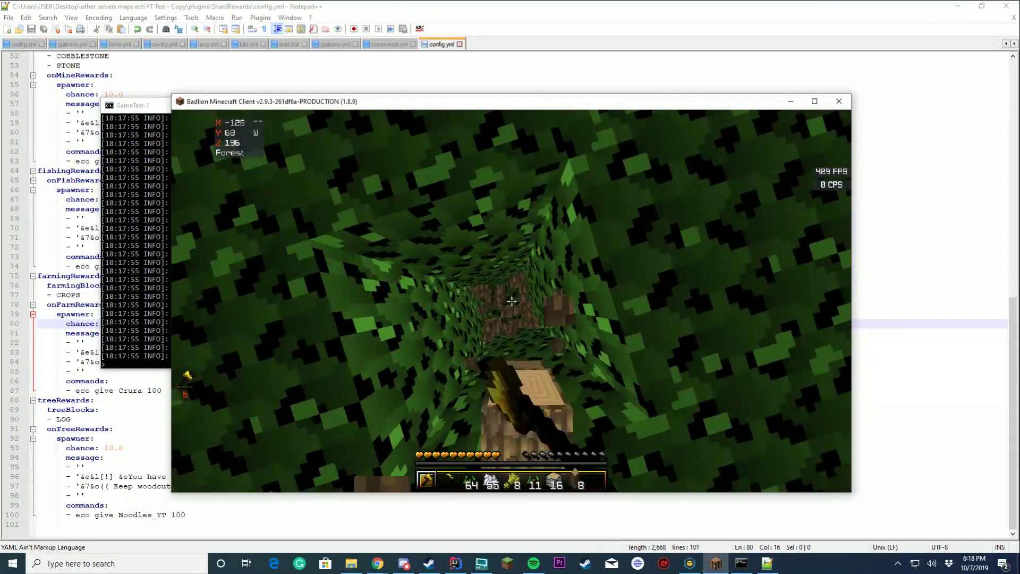
key(w)
click(511, 301)
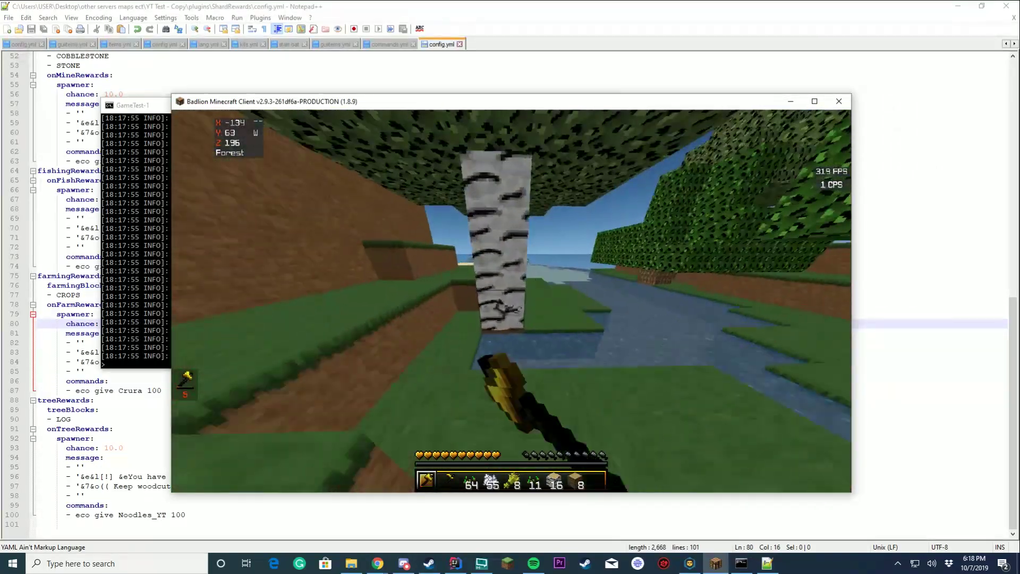
click(511, 301)
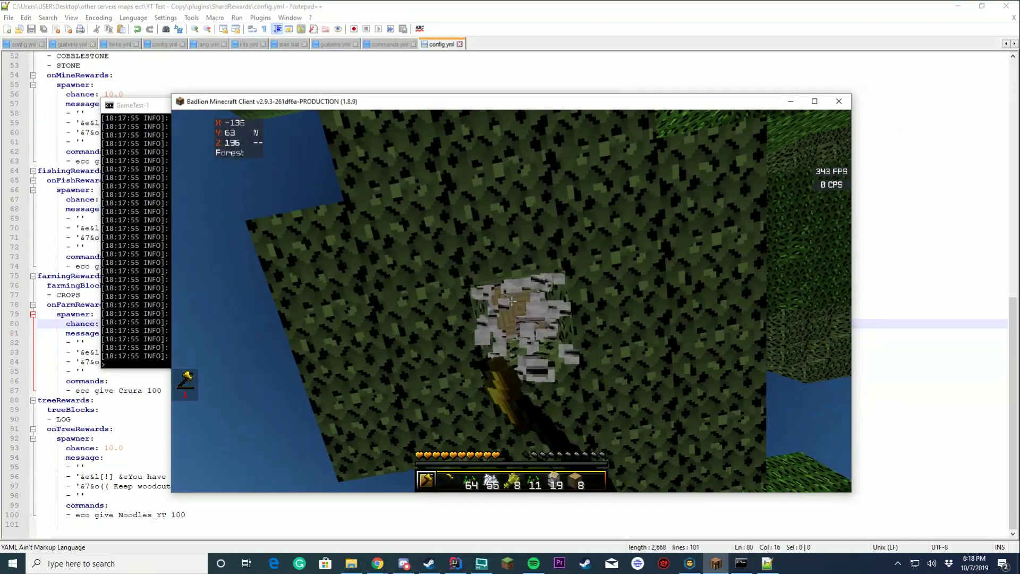
click(511, 301)
key(w)
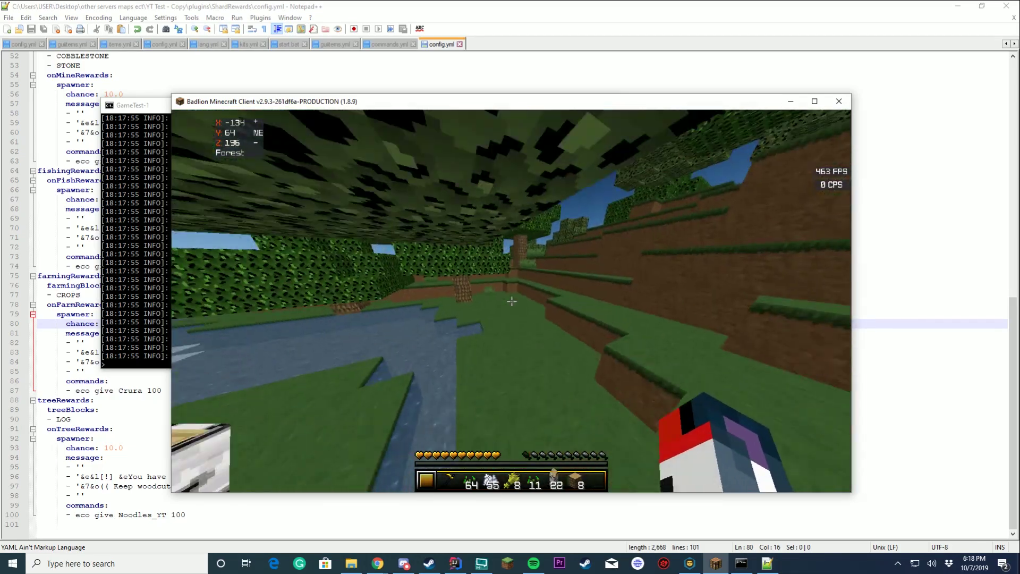
key(e)
key(e)
Switch to creative, take a diamond axe, then return to survival with /gamemode 0.
key(slash)
text(/gamemode)
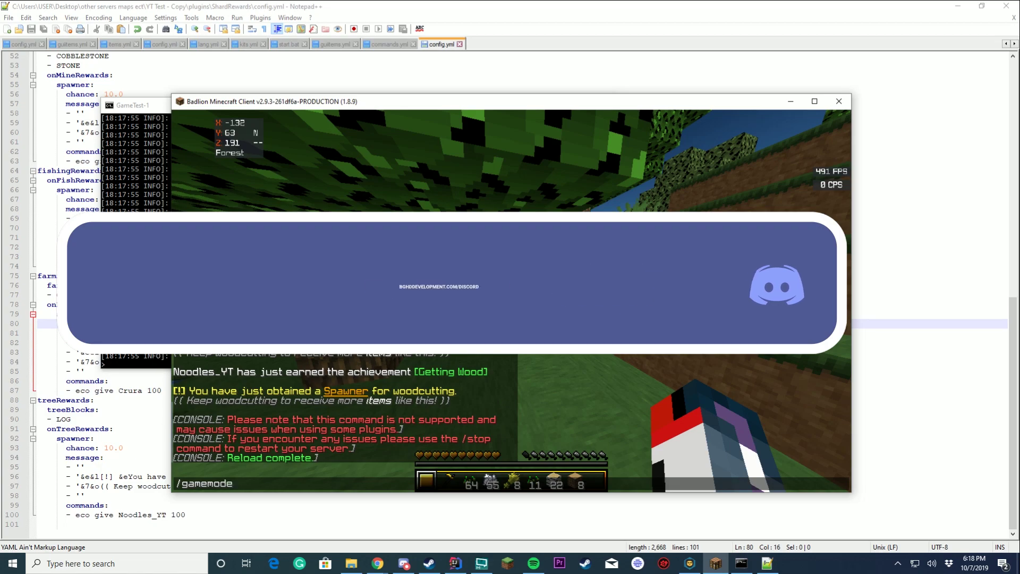
text(1)
key(Return)
key(e)
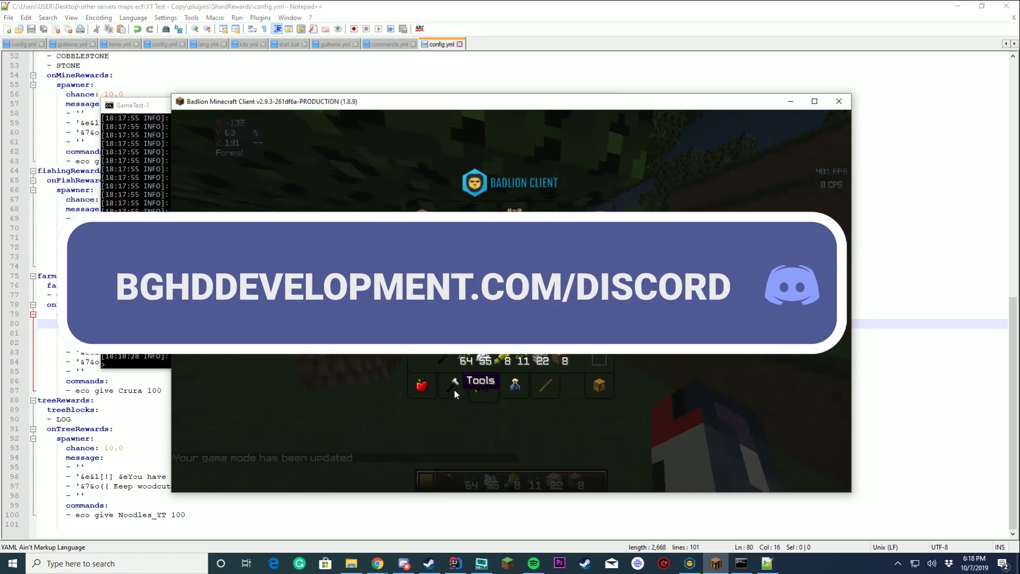
key(e)
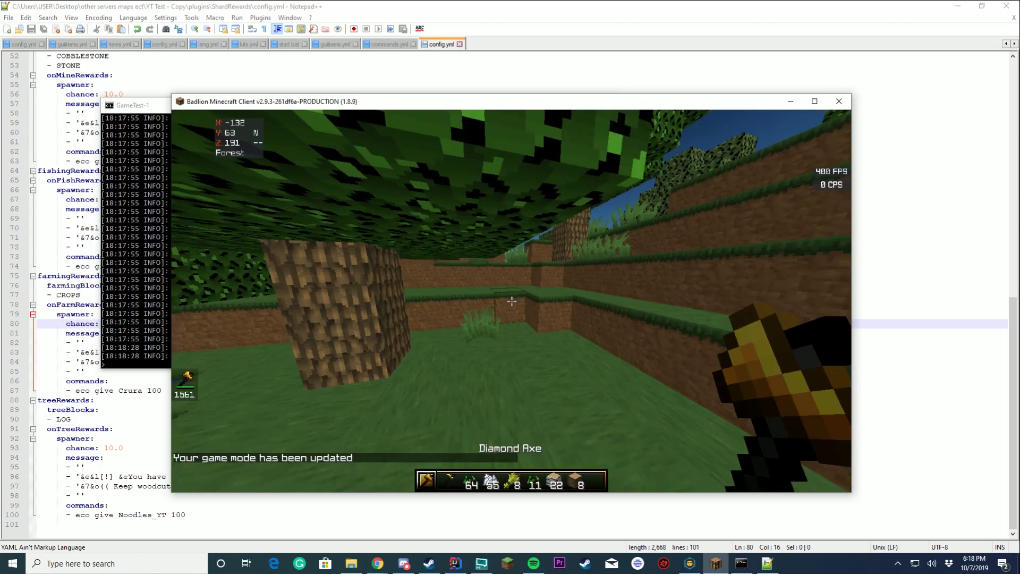
key(slash)
text(gamemode 0)
key(Return)
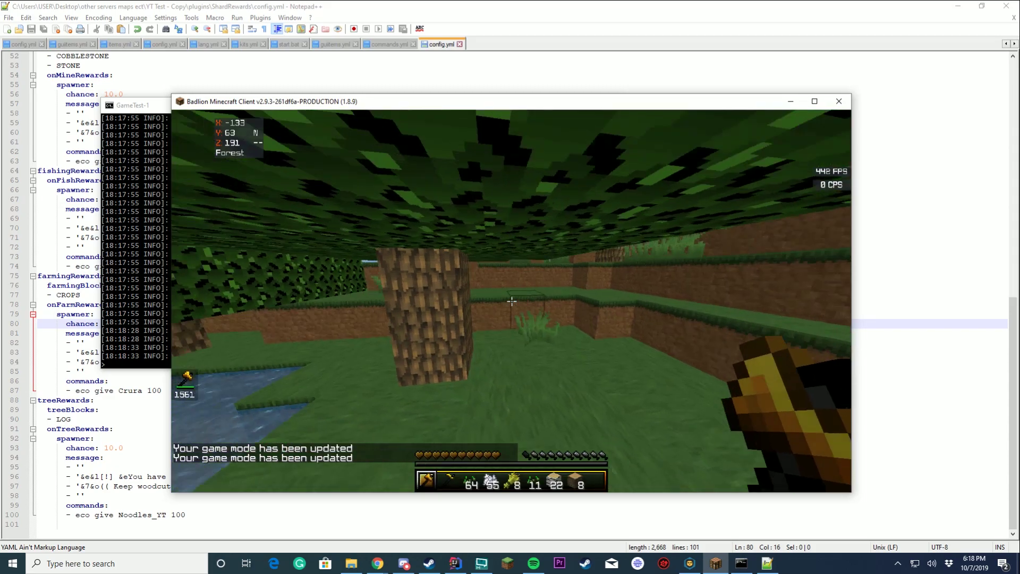
Chop a tree's logs up the trunk with the diamond axe.
click(511, 300)
click(511, 301)
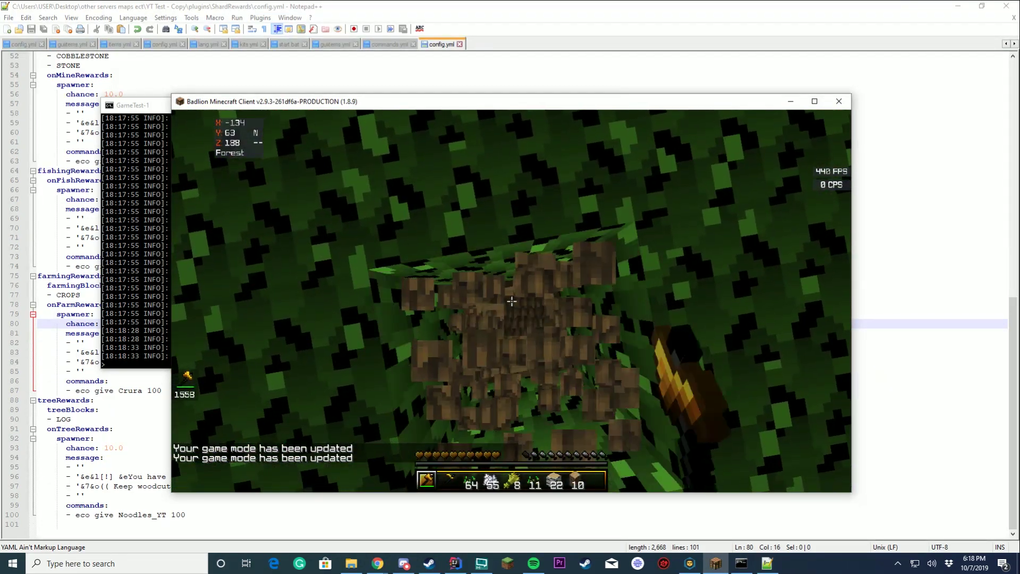
click(512, 301)
click(512, 301)
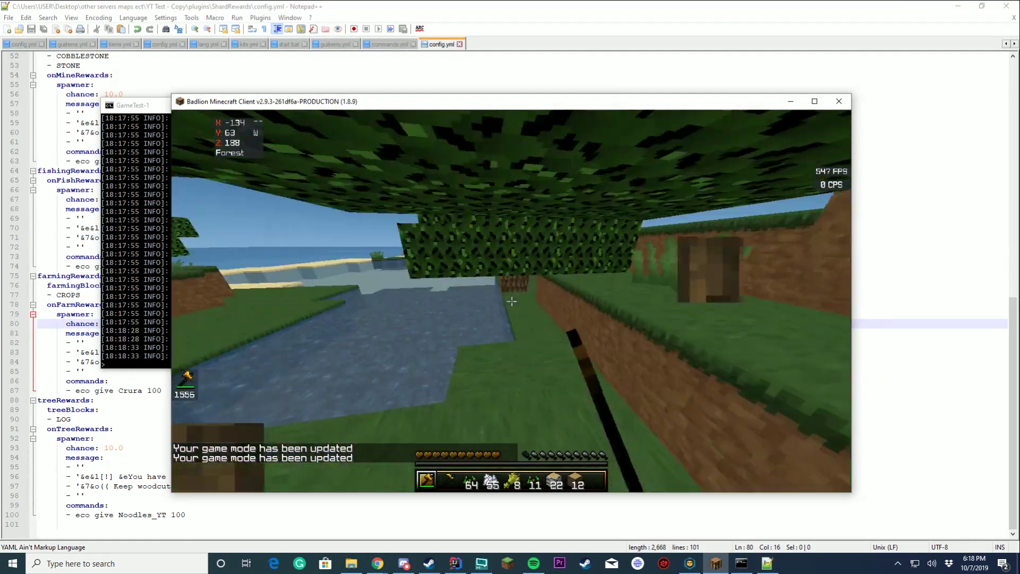
click(512, 301)
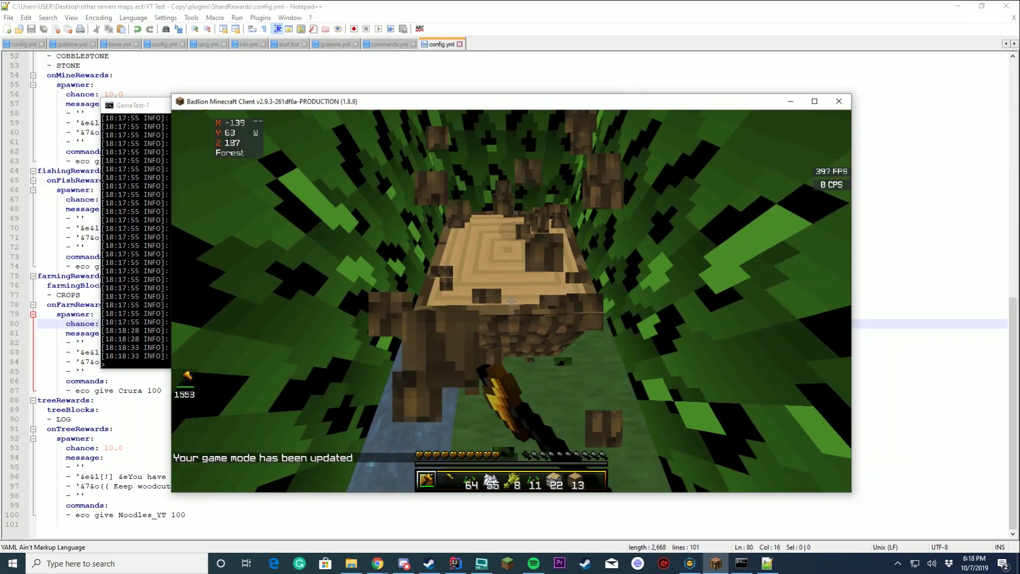
click(511, 301)
click(512, 300)
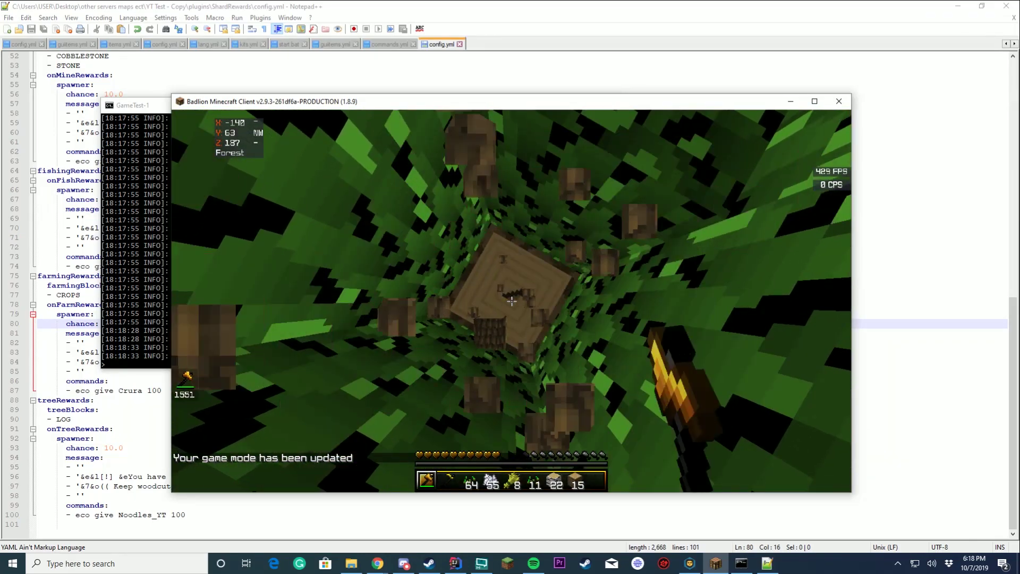
click(512, 300)
click(512, 301)
Save config.yml with the woodcutting spawner chance at 50.0 and reload the server from the console.
key(t)
click(126, 416)
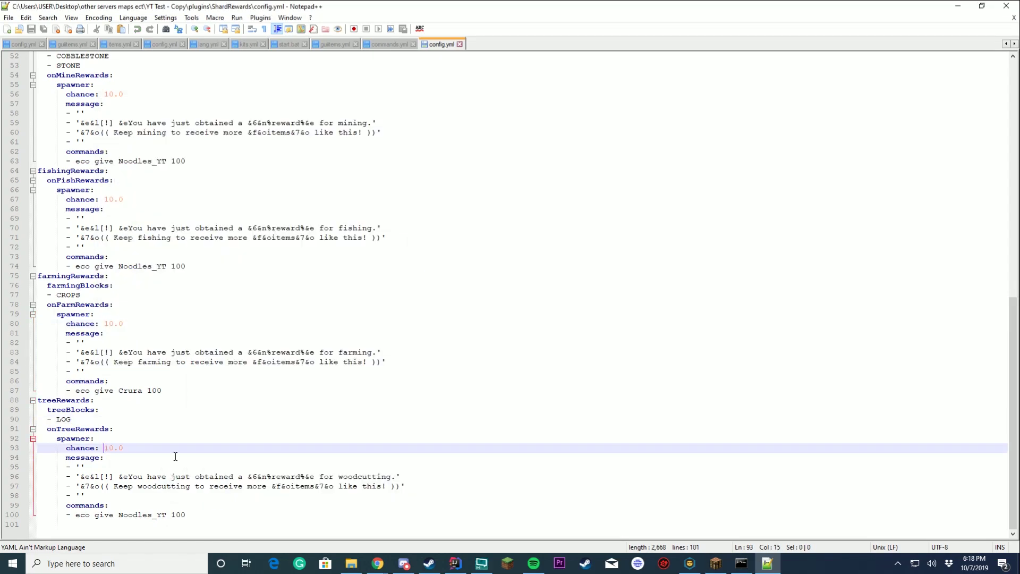
key(ctrl+s)
key(ctrl+a)
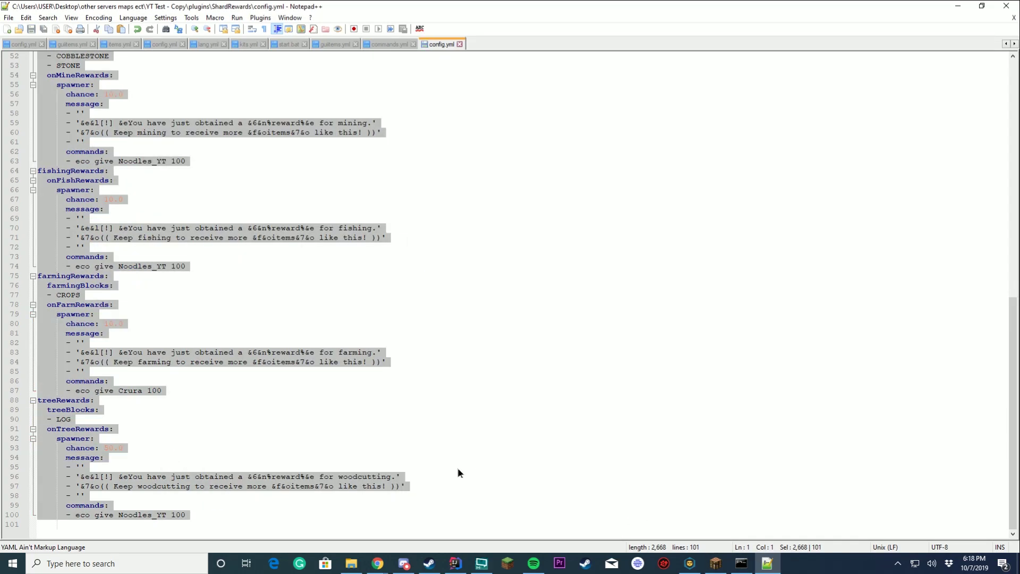
click(460, 470)
click(746, 565)
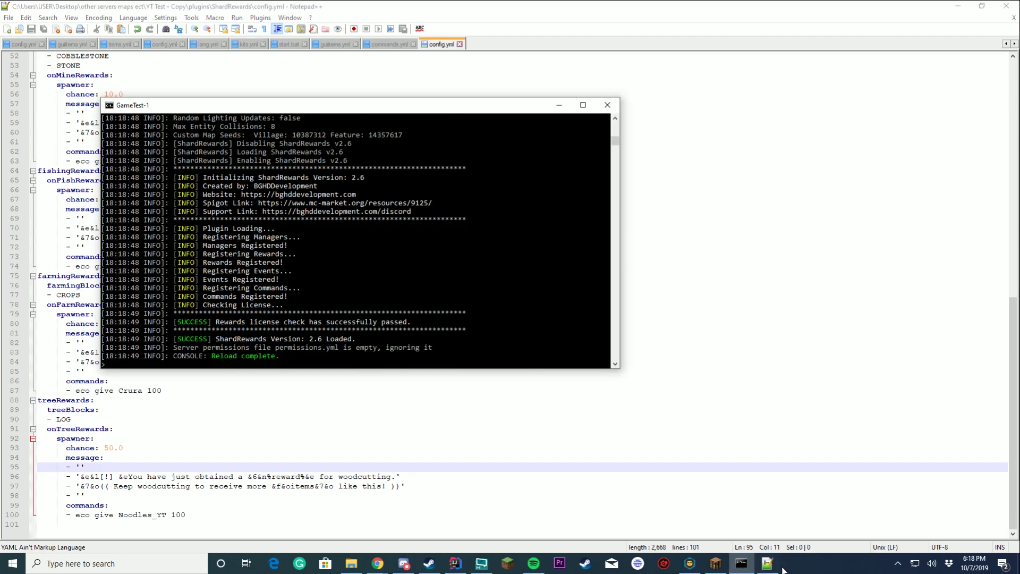
click(723, 568)
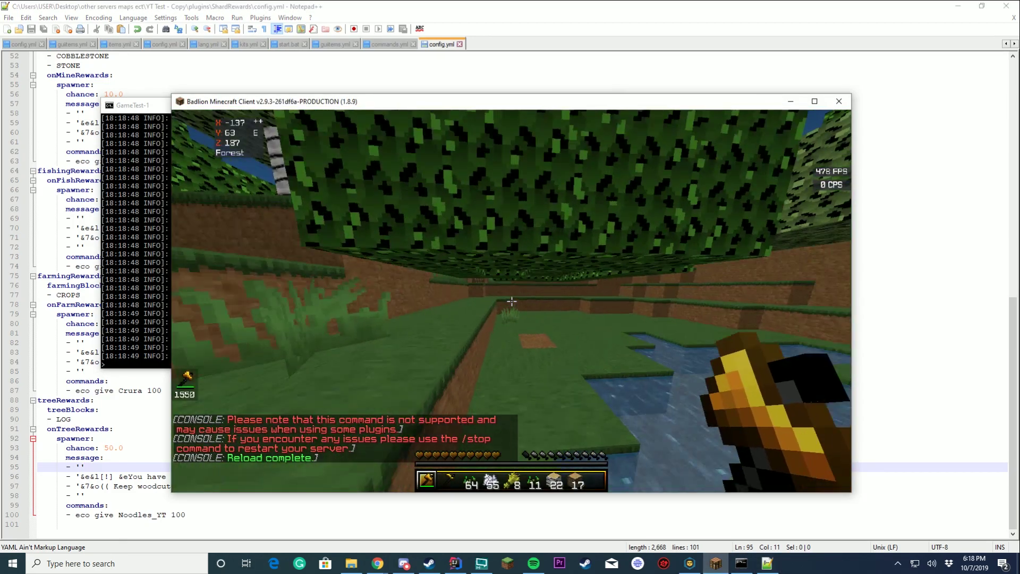
Chop trunk and canopy logs with the diamond axe, earning woodcutting Spawner rewards.
key(w)
click(512, 301)
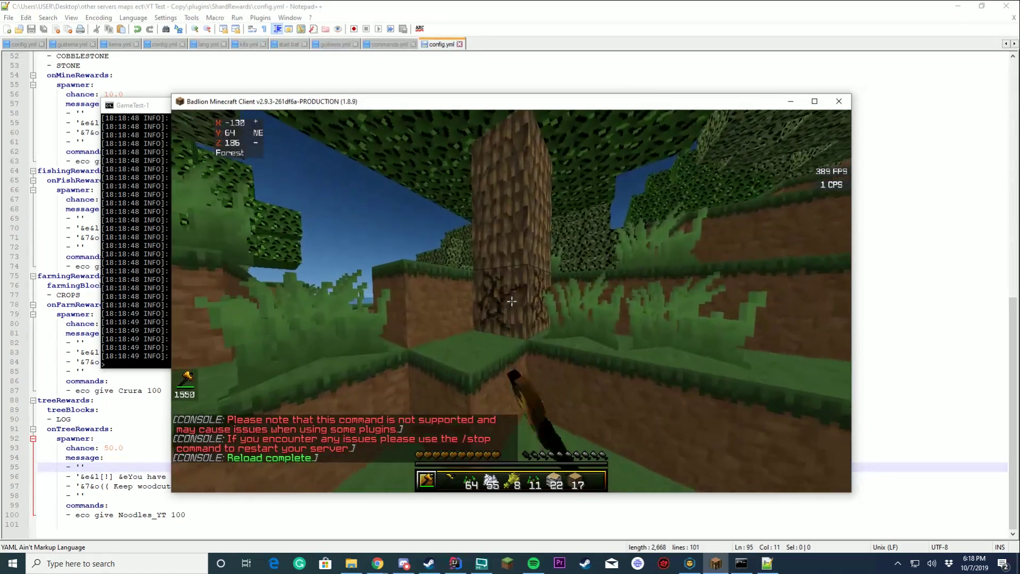
click(512, 301)
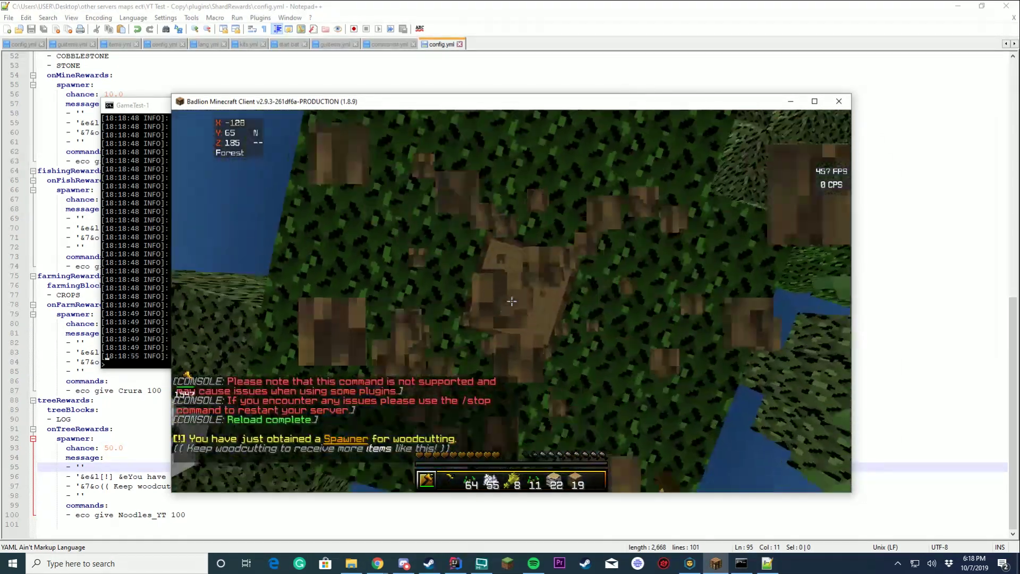
click(511, 301)
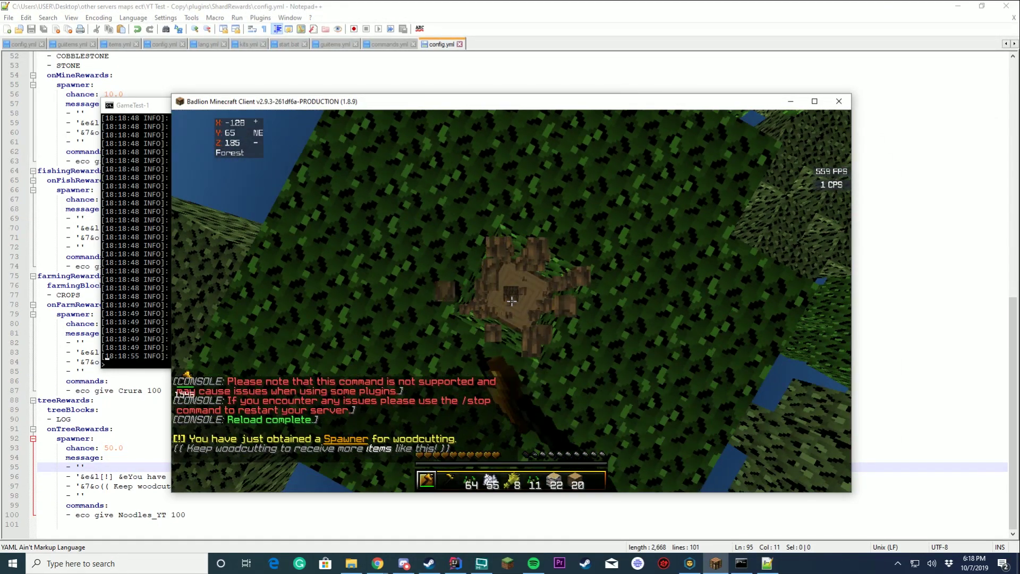
click(512, 301)
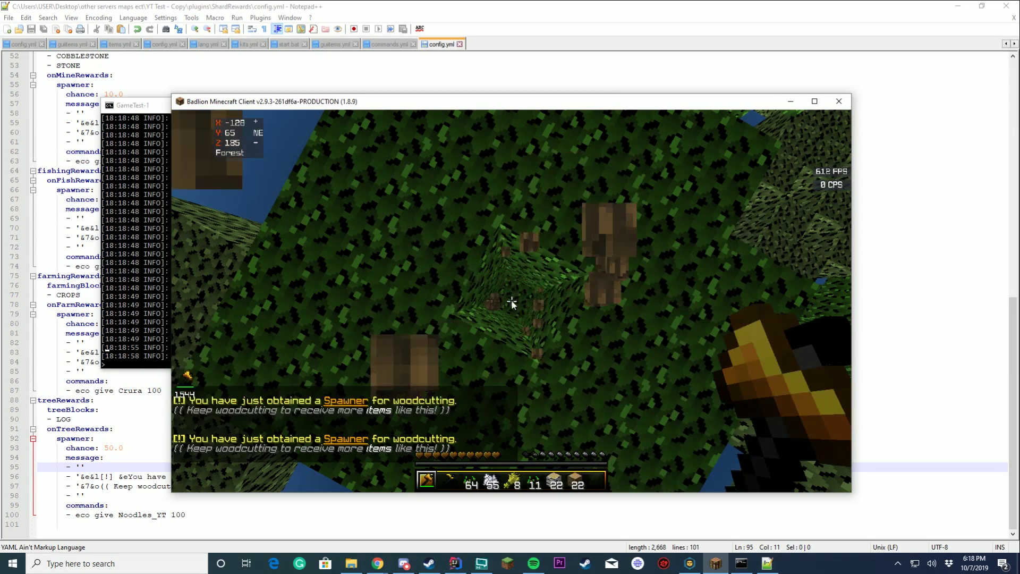
Move to another tree, sending a stray 'wts' chat line, and chop two more logs.
key(t)
key(Escape)
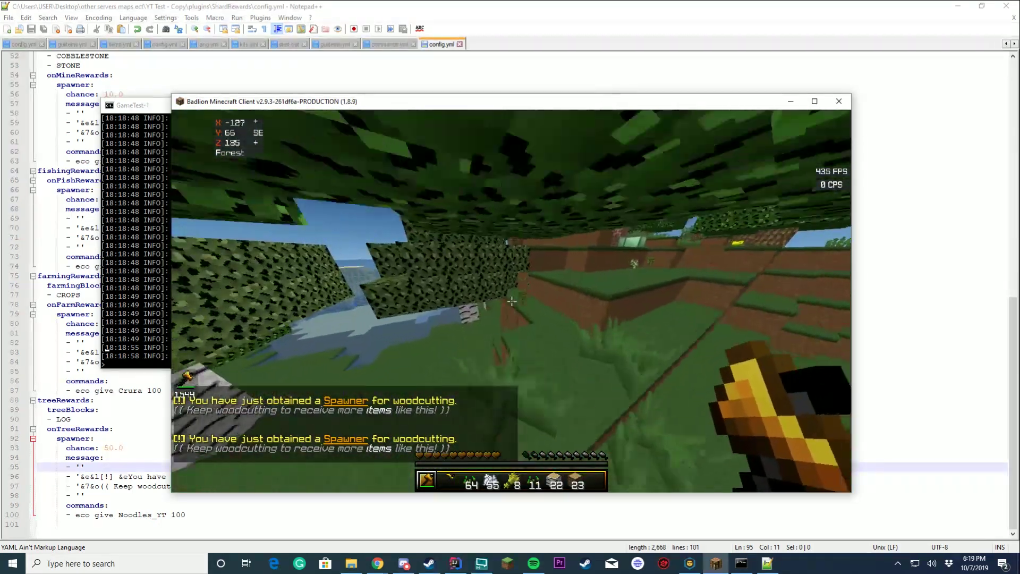
key(w)
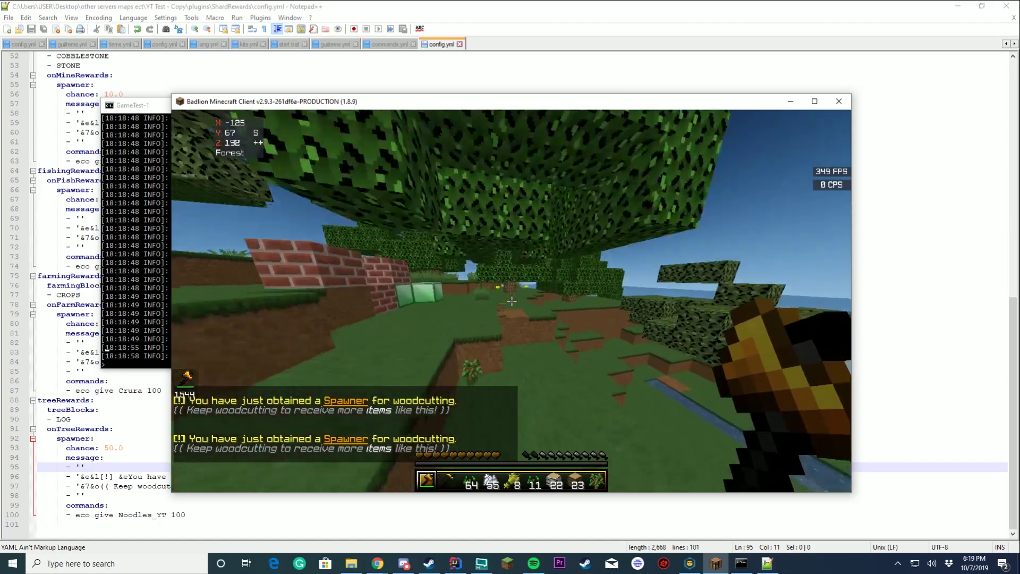
key(w)
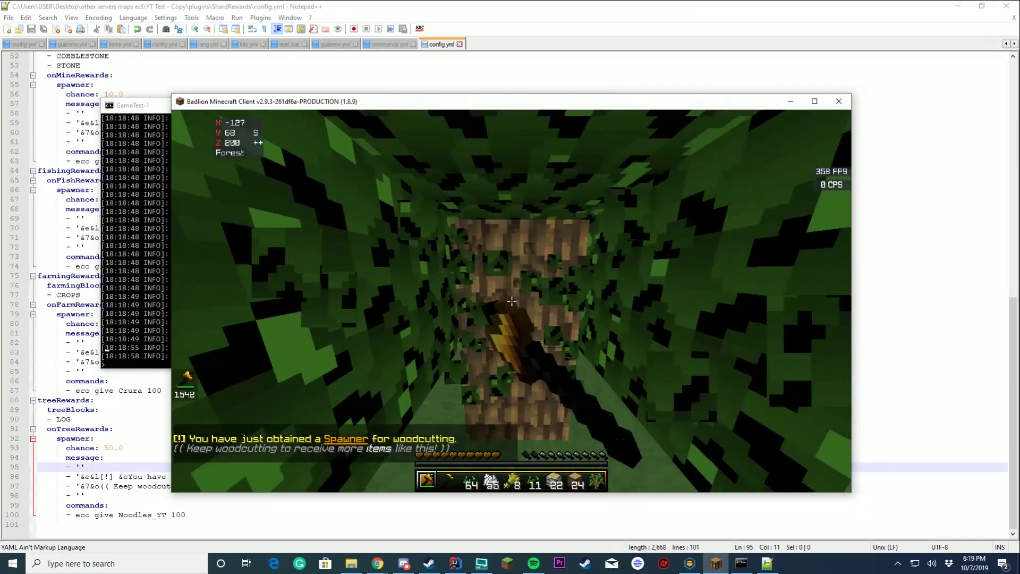
text(wts)
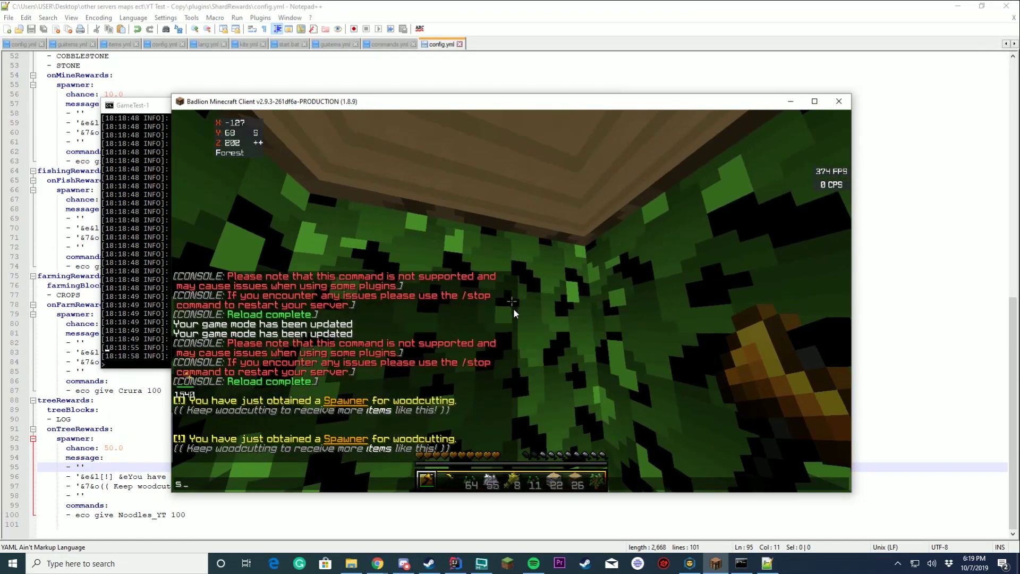
key(Return)
click(512, 301)
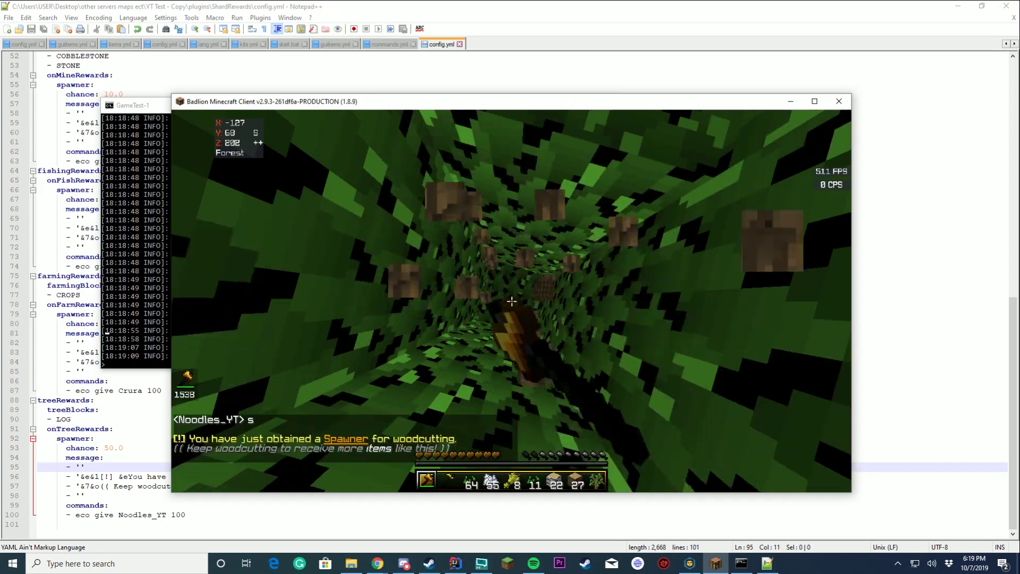
key(t)
key(Escape)
click(511, 301)
Walk through the forest, select hotbar slot 5, and check the chat history for rewards.
key(w)
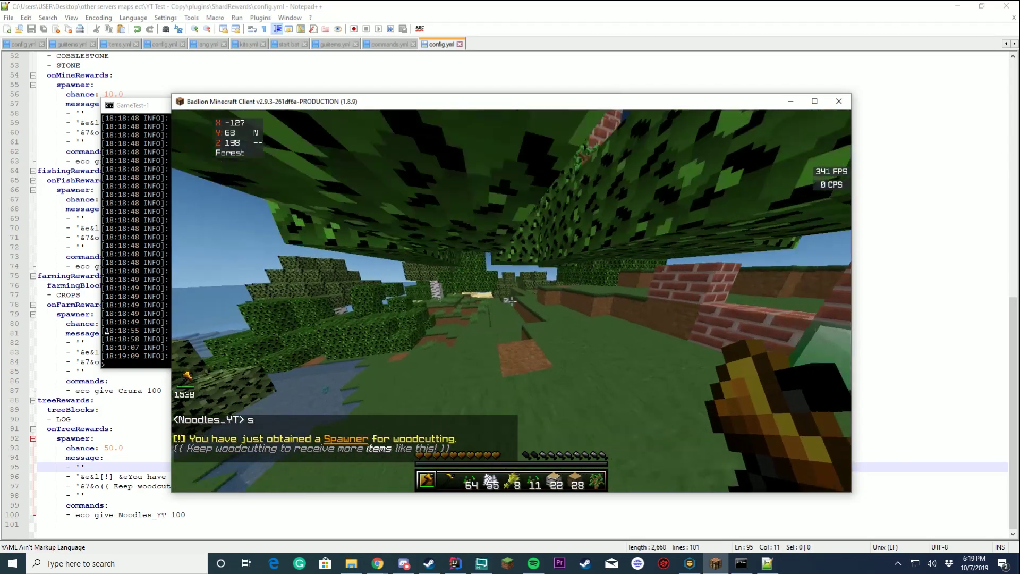
key(w)
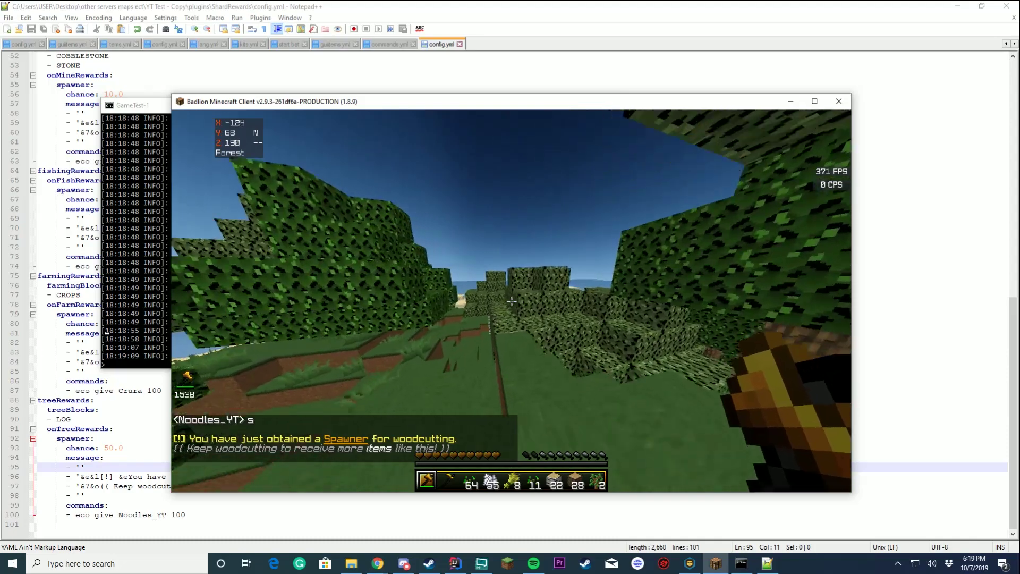
key(w)
key(space)
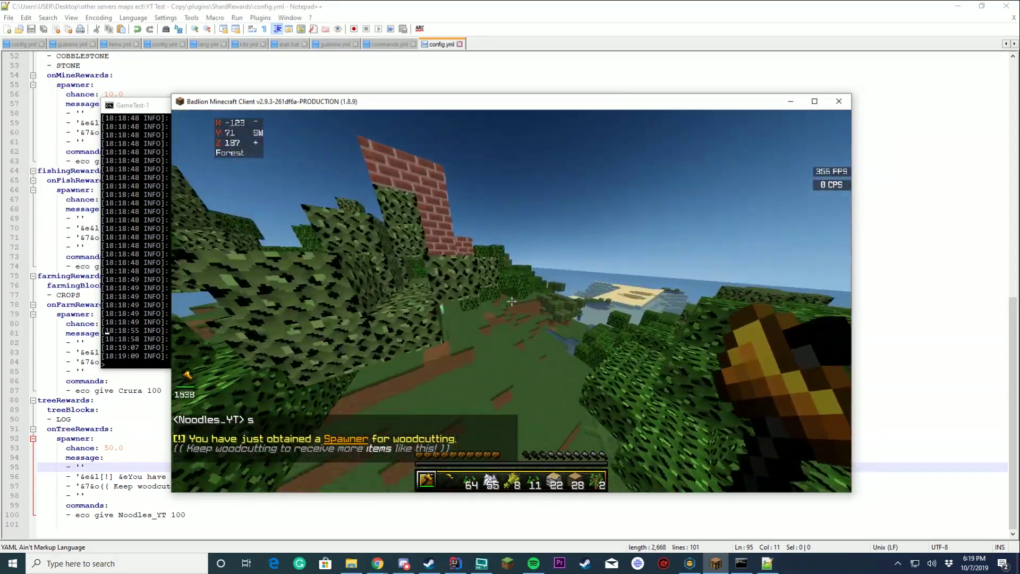
key(w)
key(5)
key(t)
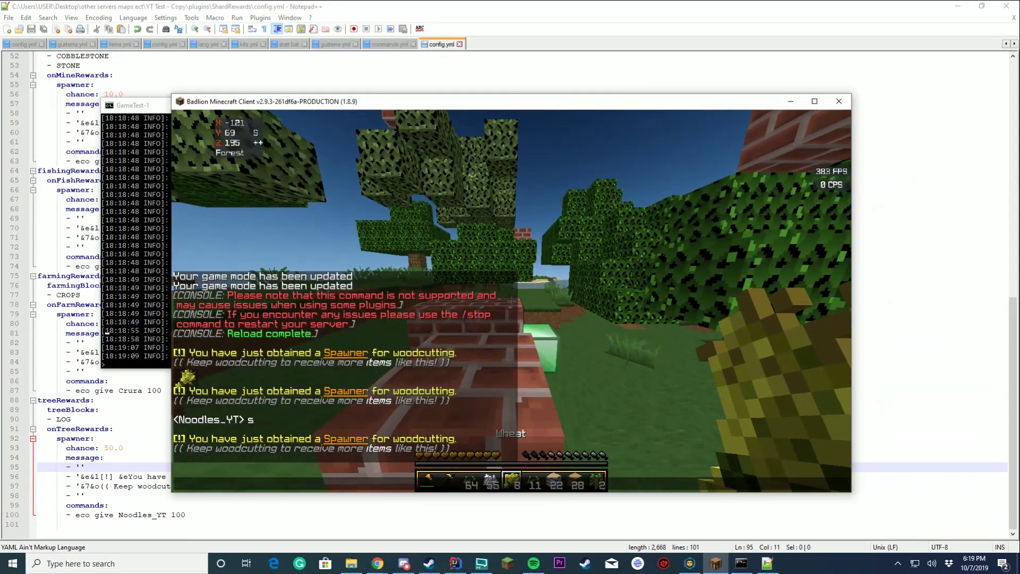
key(Escape)
Accept the reload of config.yml in Notepad++ to pick up the 50.0 change.
key(w)
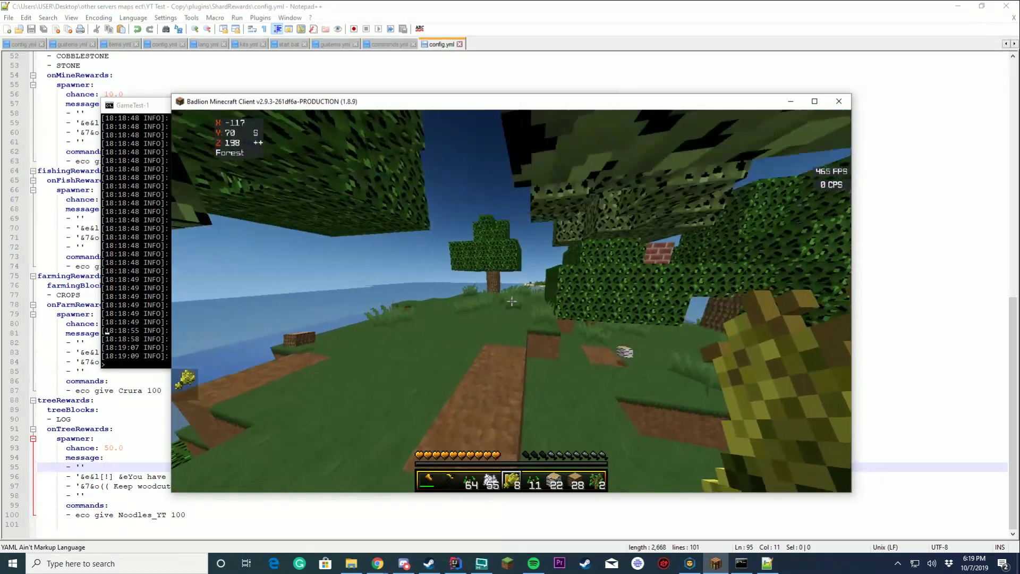
key(t)
click(121, 461)
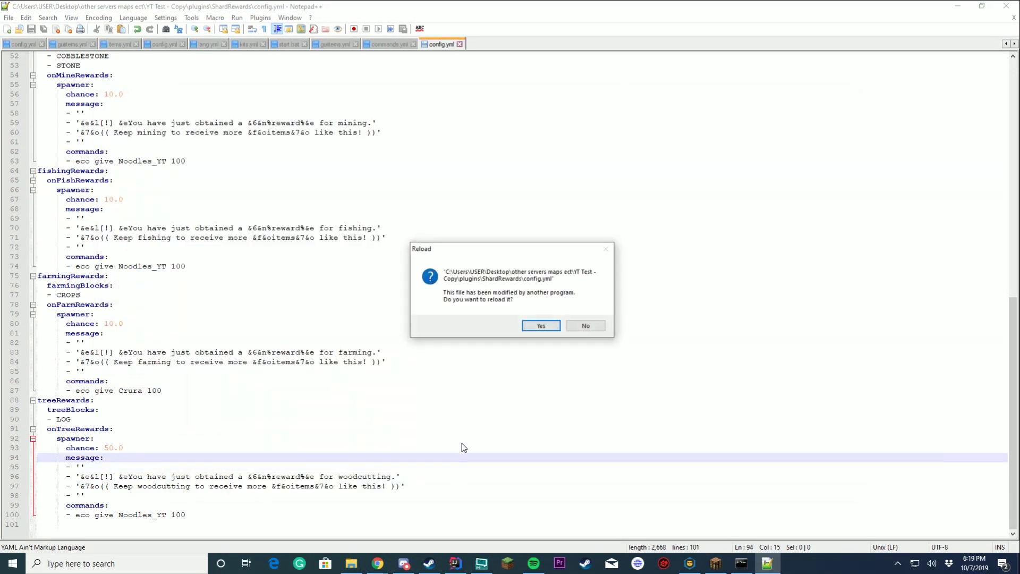
click(529, 326)
scroll(485, 387, up, 17)
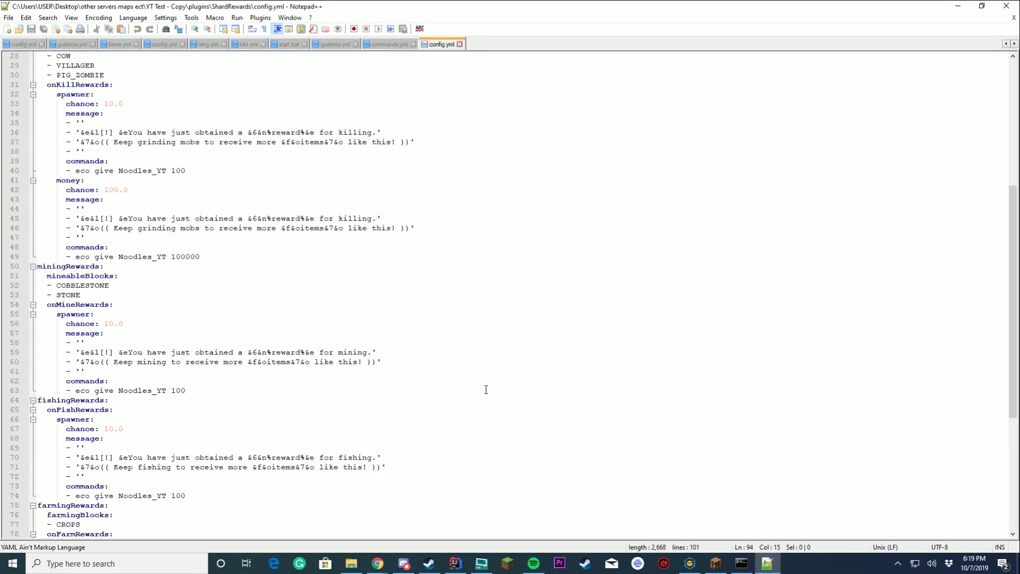
Browse the ShardRewards MC-Market page and author's resources, then return to Minecraft.
click(378, 571)
click(422, 542)
scroll(603, 287, up, 5)
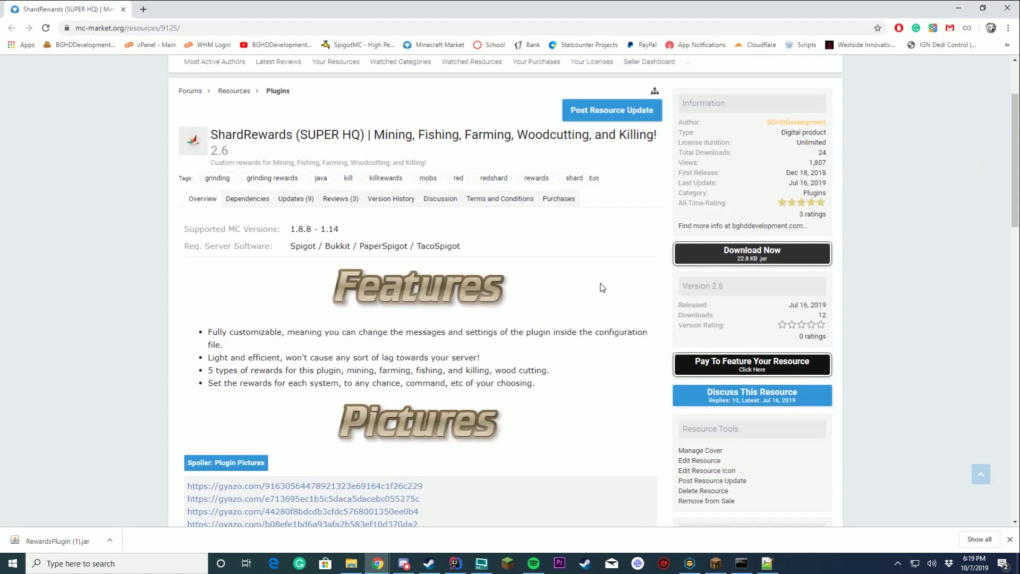
scroll(615, 287, down, 15)
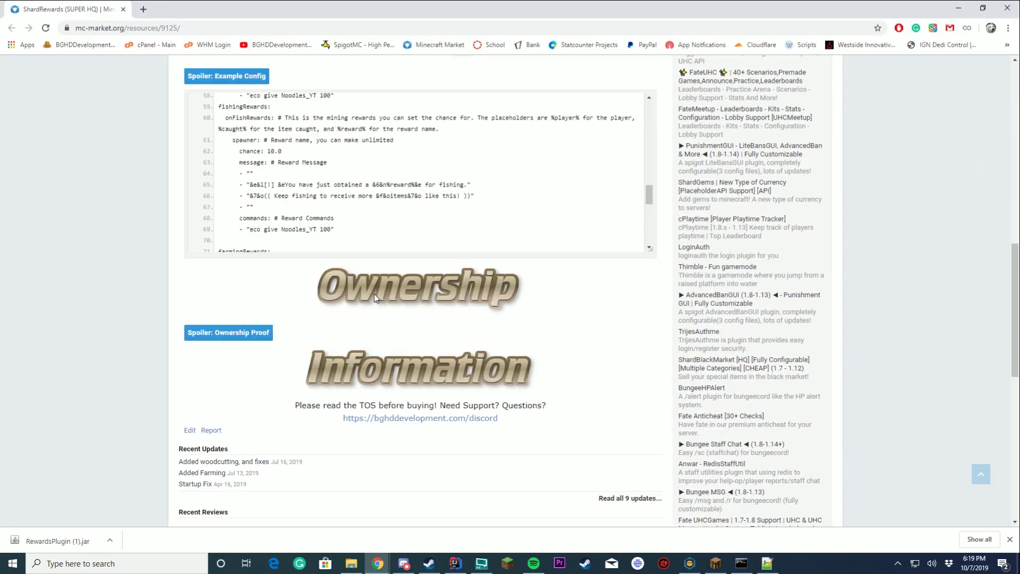
scroll(532, 354, down, 5)
scroll(604, 359, up, 6)
scroll(470, 340, down, 9)
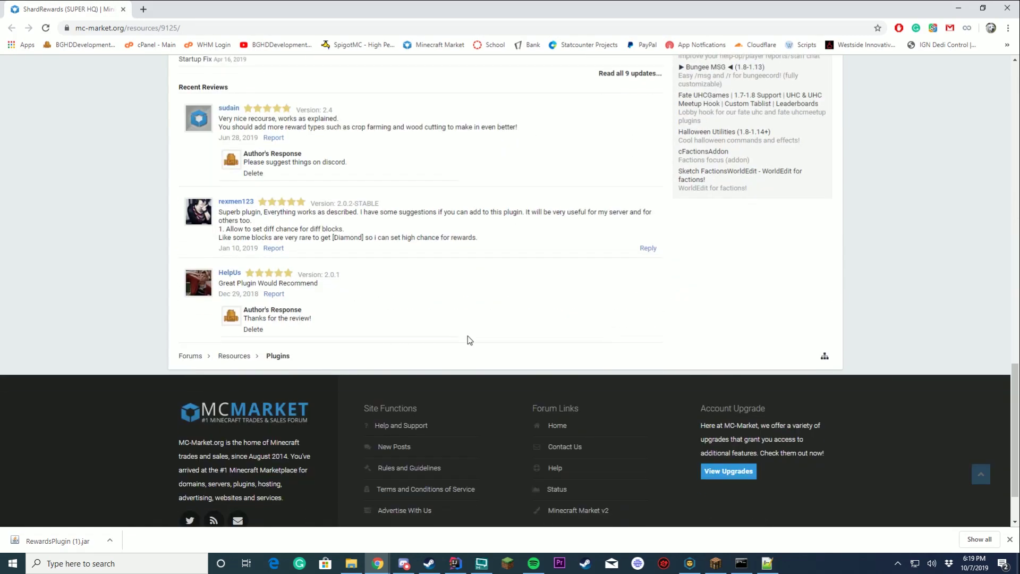
scroll(493, 338, up, 15)
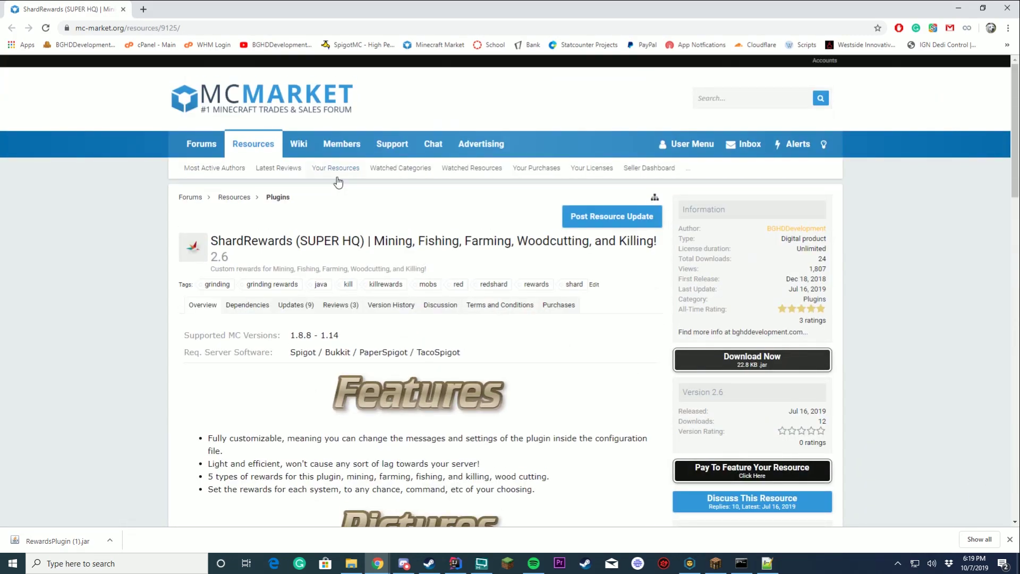
scroll(319, 202, down, 5)
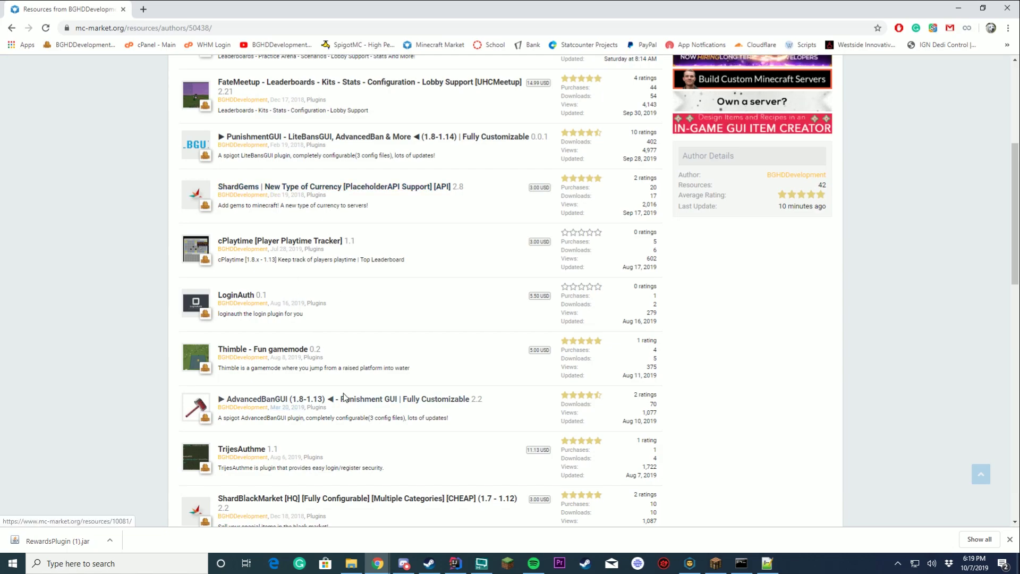
scroll(194, 227, up, 2)
scroll(336, 308, down, 9)
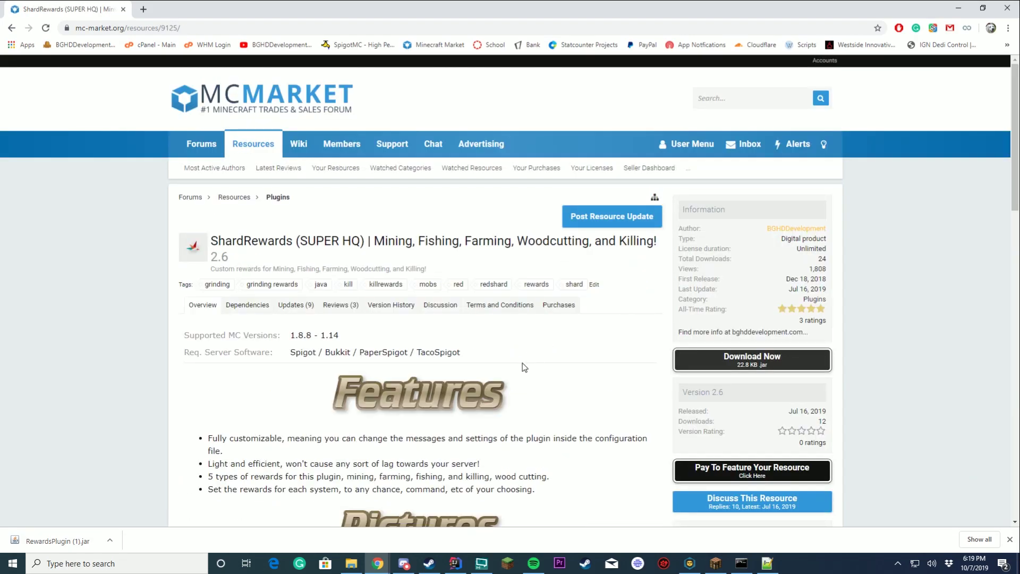
scroll(526, 363, down, 5)
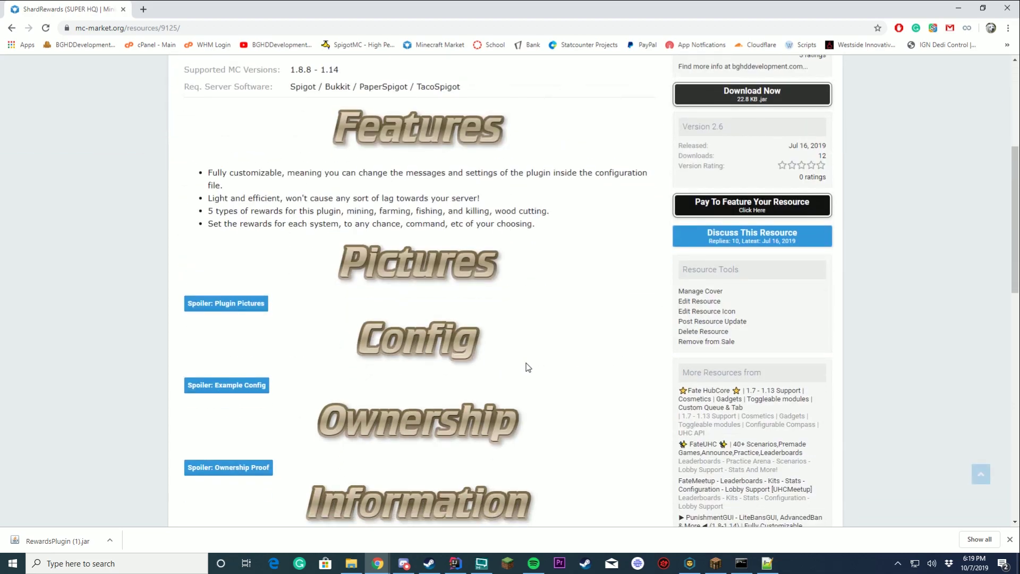
scroll(527, 363, down, 8)
scroll(584, 471, up, 10)
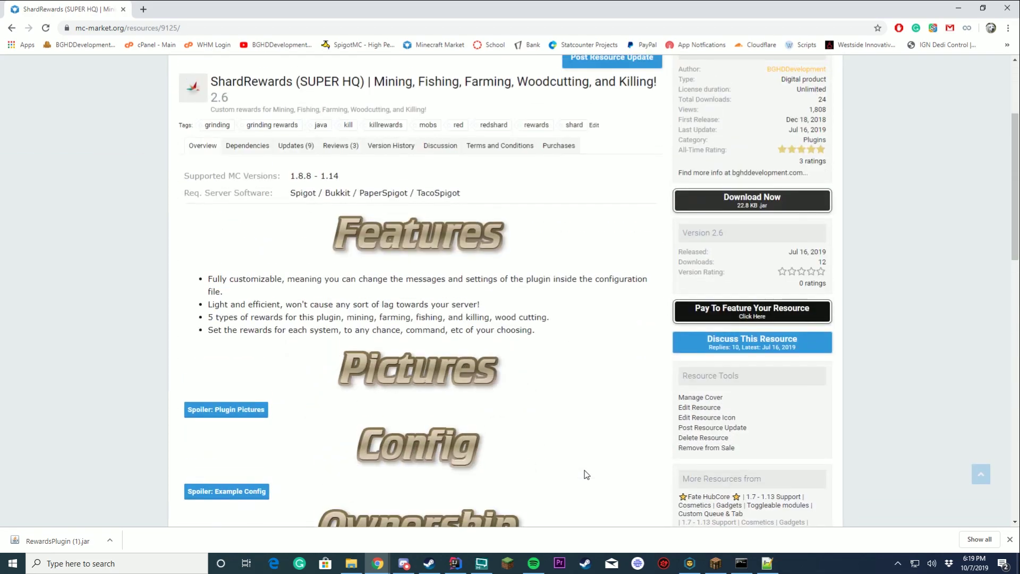
click(716, 563)
Maximize the Badlion window, select the diamond axe, and chop a log for a Spawner reward.
click(813, 101)
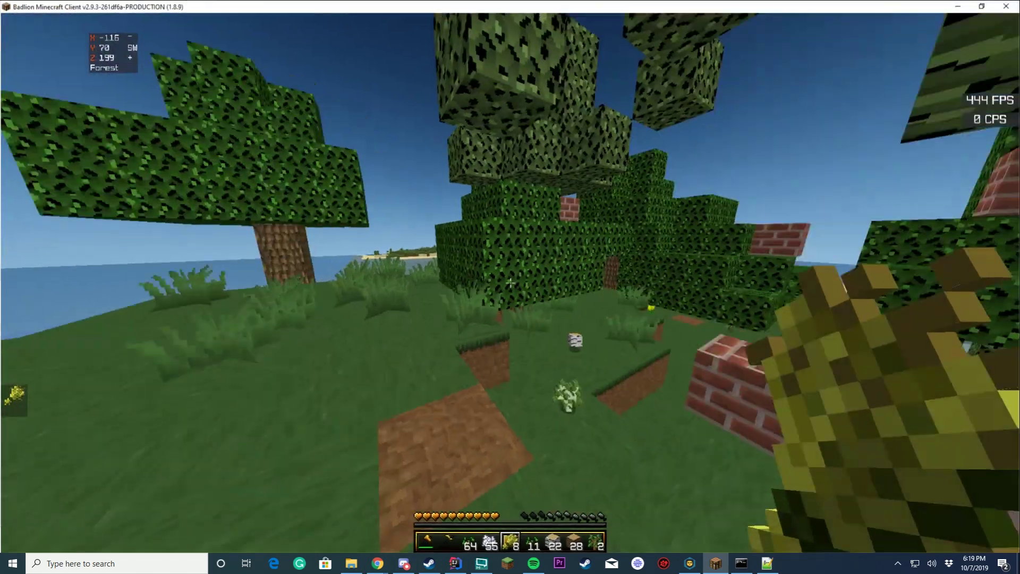
key(2)
key(3)
key(2)
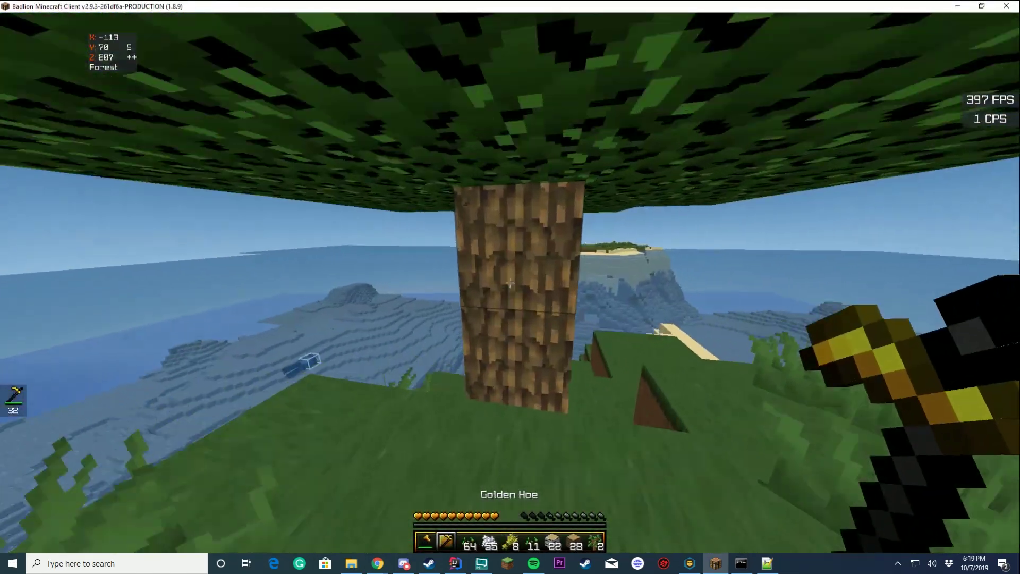
key(1)
click(510, 283)
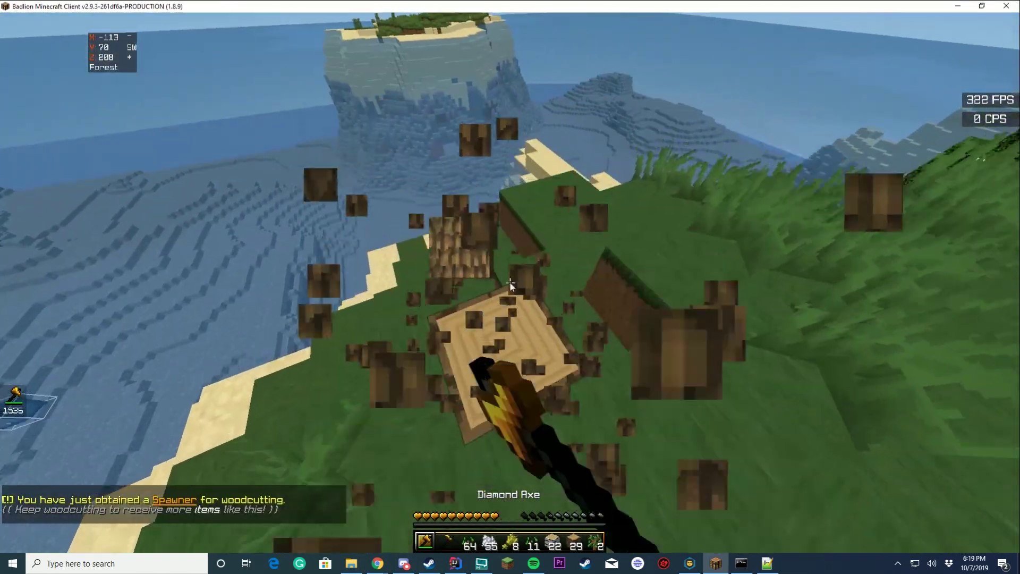
Walk west, north, then south across the treetops to the grass ledge.
key(t)
key(Escape)
key(w)
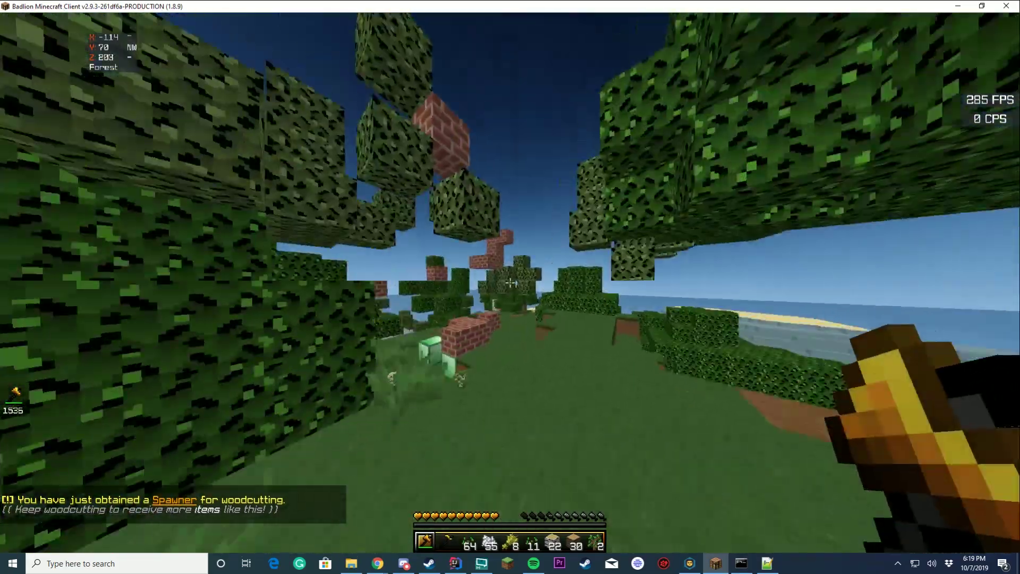
key(w)
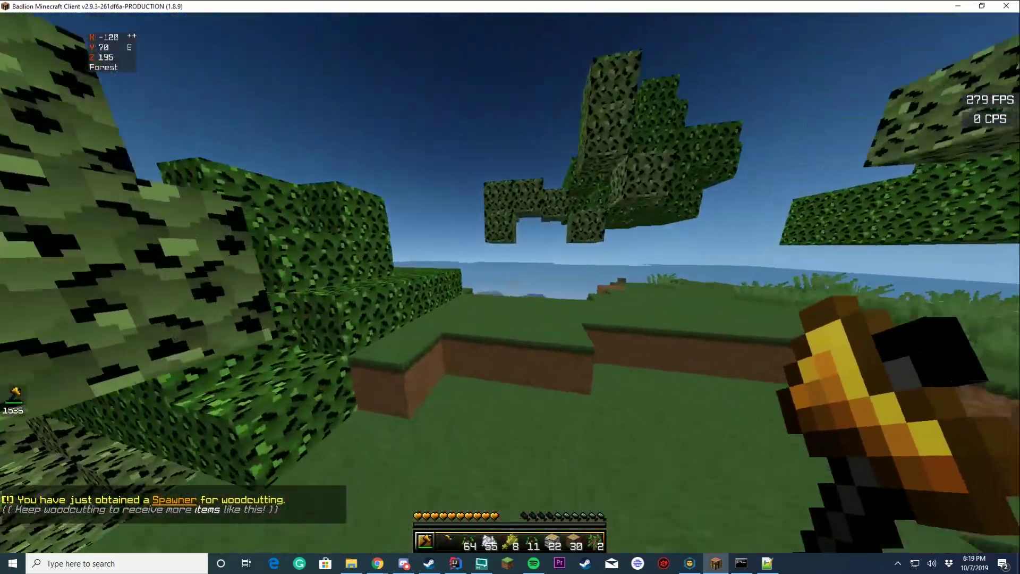
key(w)
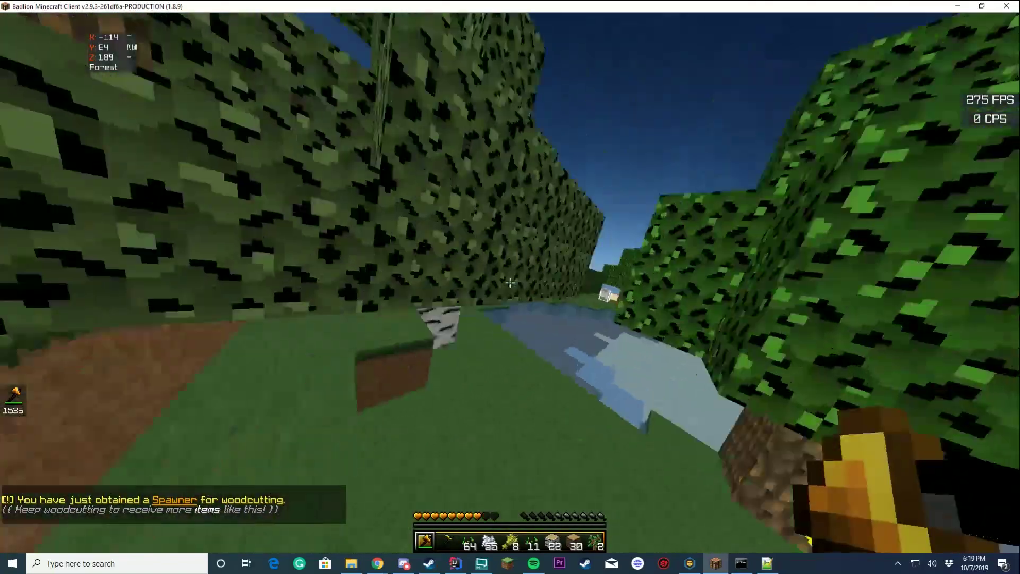
key(w)
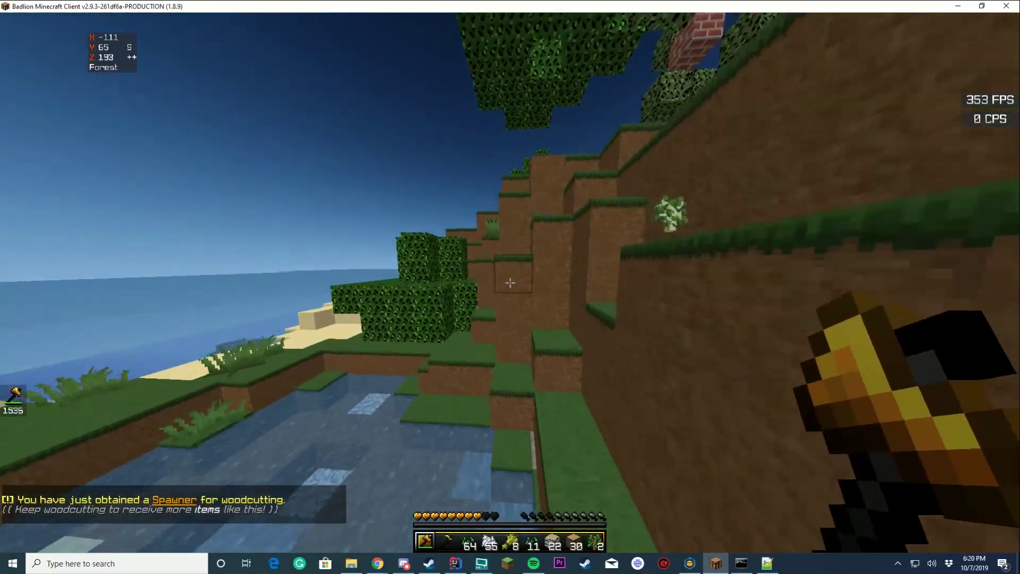